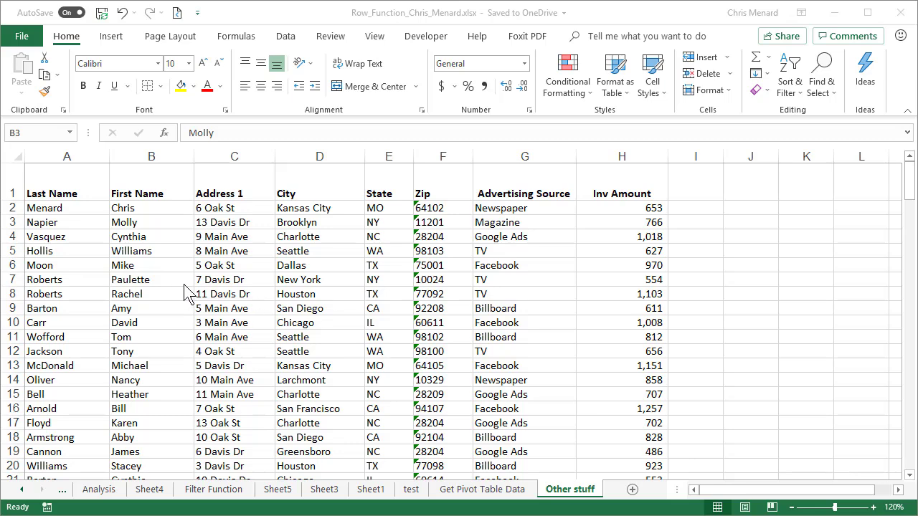
Insert a new empty column A before the Last Name column.
{"action": "left_click", "coordinate": [171, 226]}
{"action": "scroll", "coordinate": [173, 230], "scroll_direction": "down", "scroll_amount": 3}
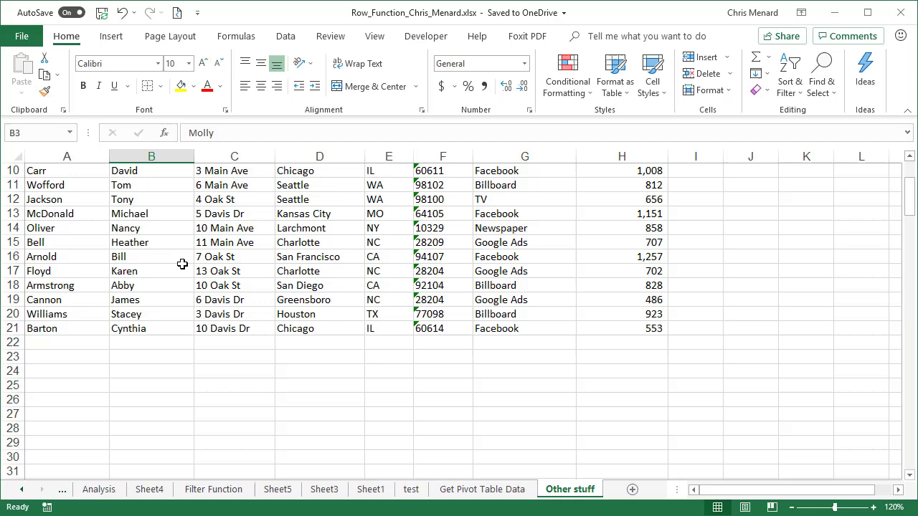
{"action": "scroll", "coordinate": [184, 269], "scroll_direction": "up", "scroll_amount": 3}
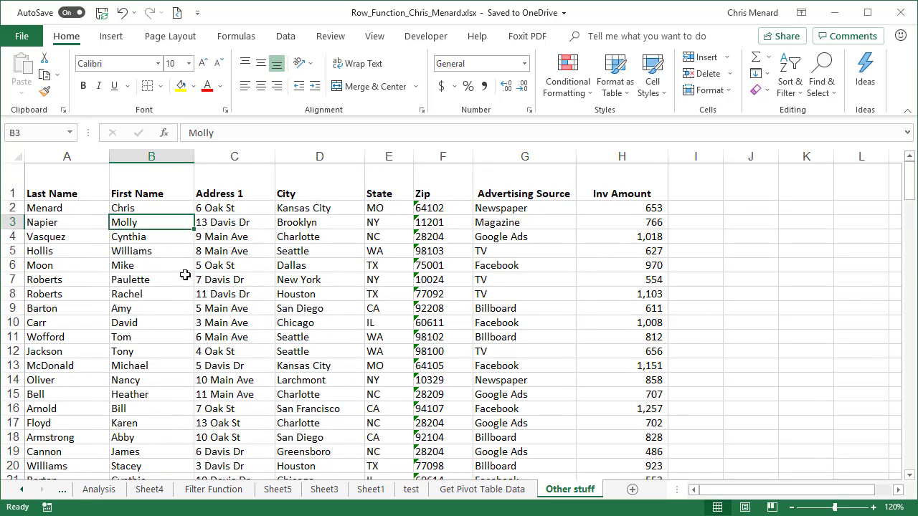
{"action": "left_click", "coordinate": [101, 191]}
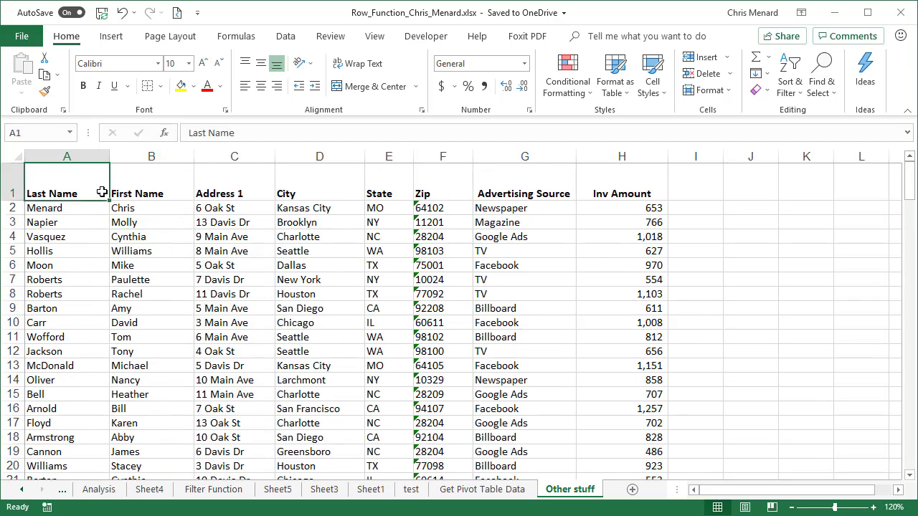
{"action": "left_click", "coordinate": [88, 158]}
{"action": "right_click", "coordinate": [88, 159]}
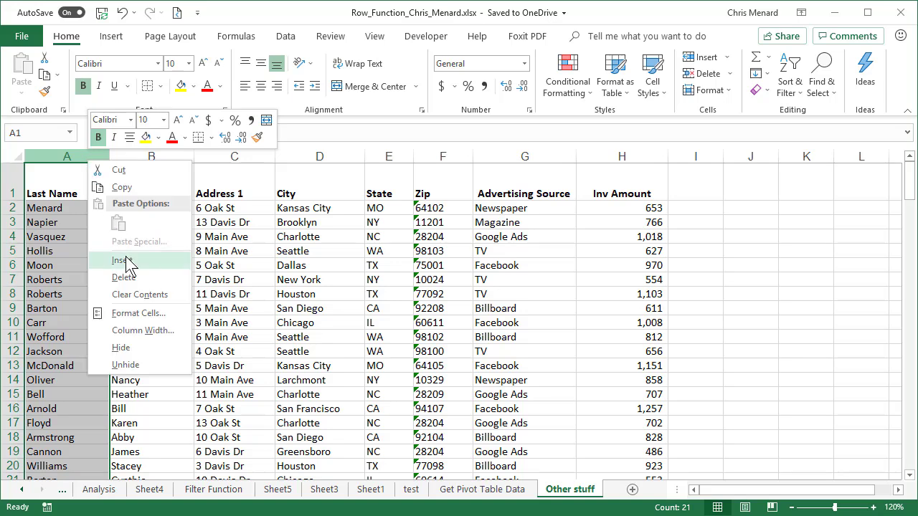
{"action": "left_click", "coordinate": [124, 261]}
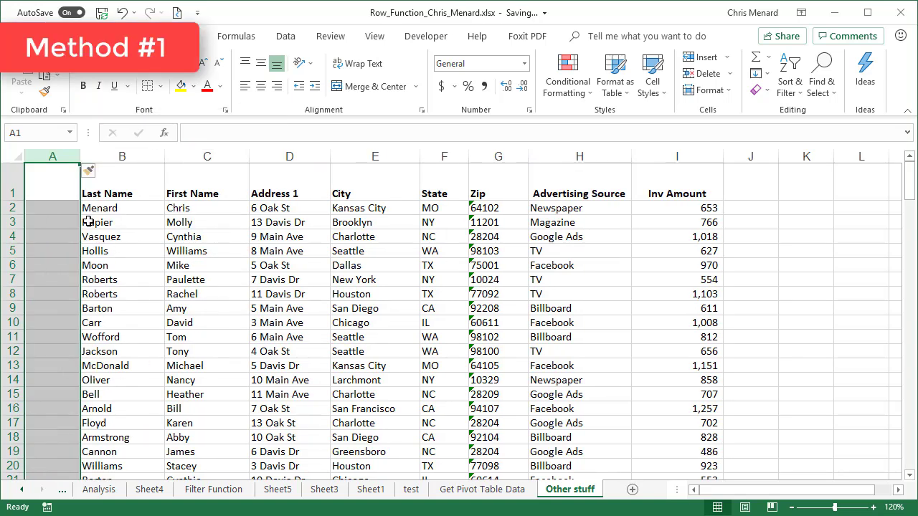
Head the new column 'Number' in A1 and make it bold.
{"action": "type", "text": "Number"}
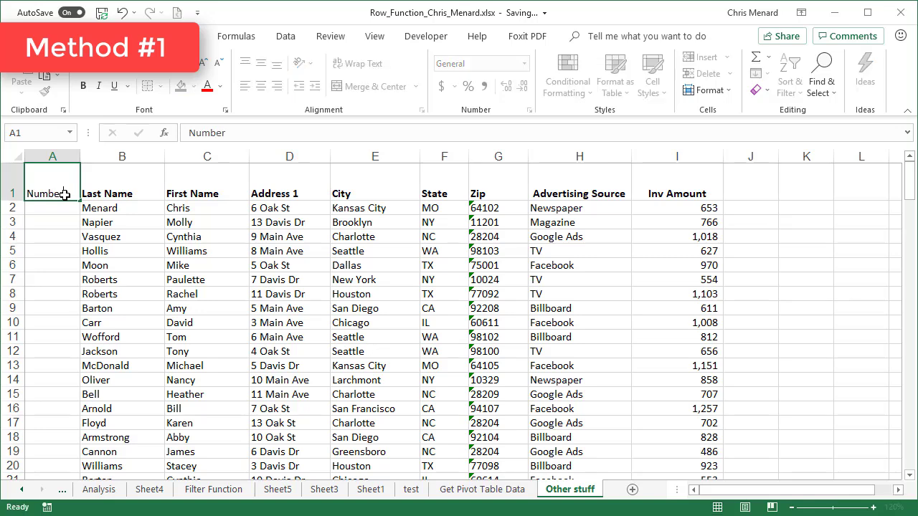
{"action": "key", "text": "Return"}
{"action": "left_click", "coordinate": [64, 195]}
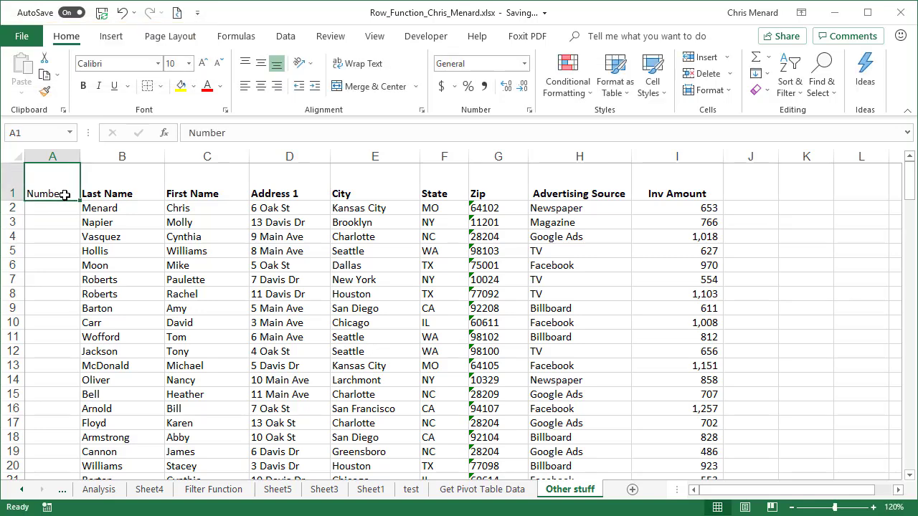
{"action": "key", "text": "ctrl+b"}
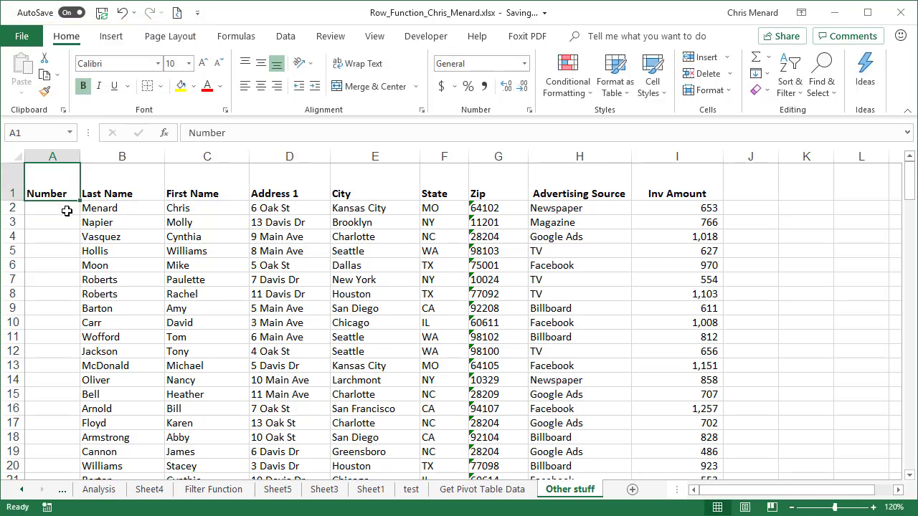
Enter 1 in A2 and copy it down through A5.
{"action": "left_click", "coordinate": [69, 212]}
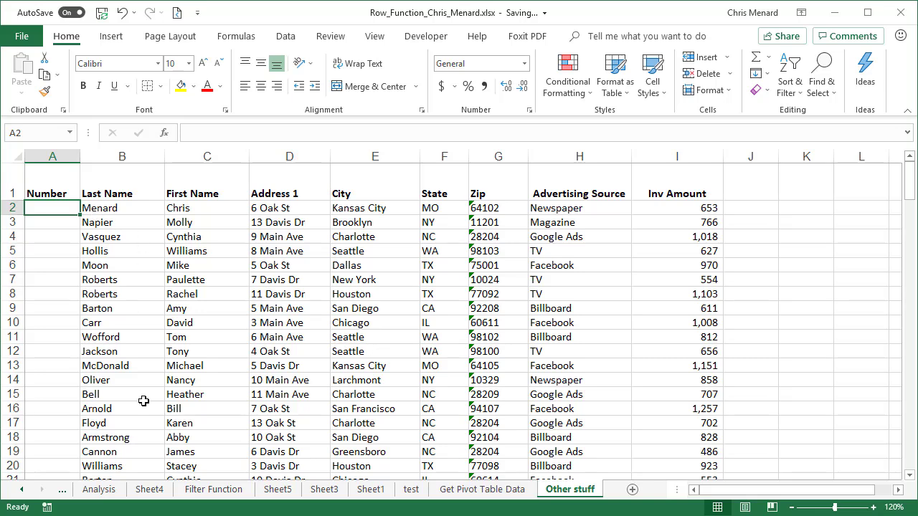
{"action": "type", "text": "1"}
{"action": "key", "text": "ctrl+Return"}
{"action": "left_click_drag", "start_coordinate": [80, 213], "coordinate": [73, 256]}
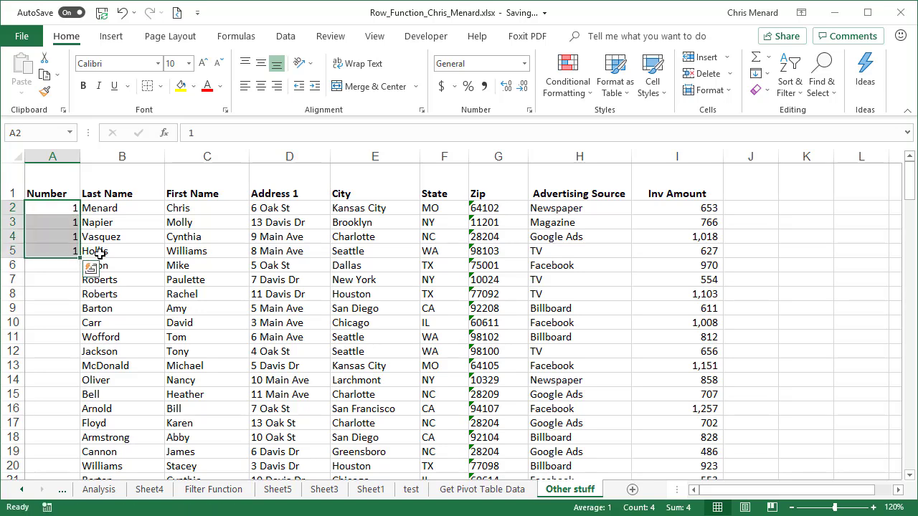
Replace the copied 1s with a counting series from 1 to 20 in A2:A21.
{"action": "key", "text": "ctrl+z"}
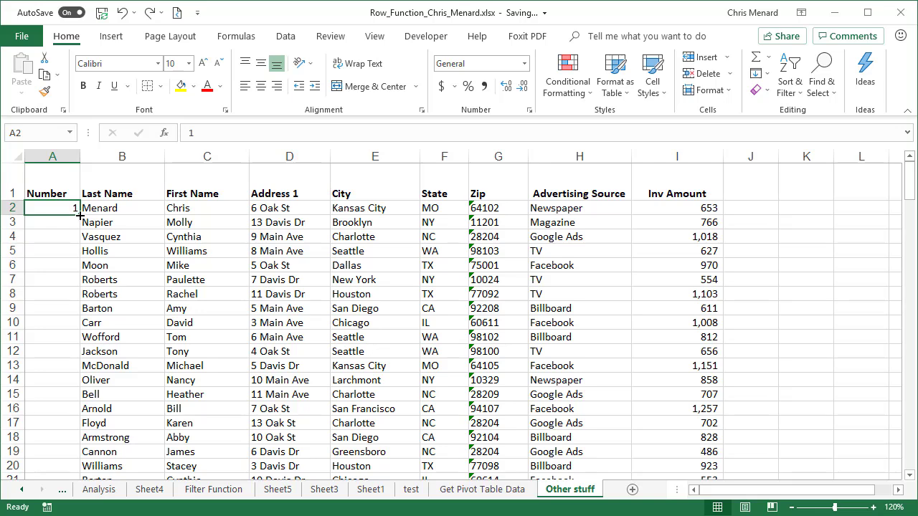
{"action": "key", "text": "ctrl"}
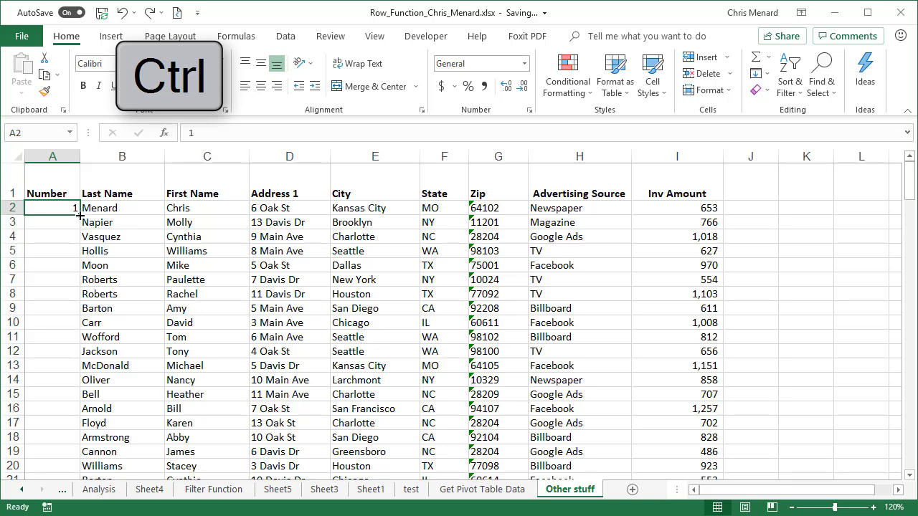
{"action": "left_click_drag", "start_coordinate": [79, 215], "coordinate": [87, 446]}
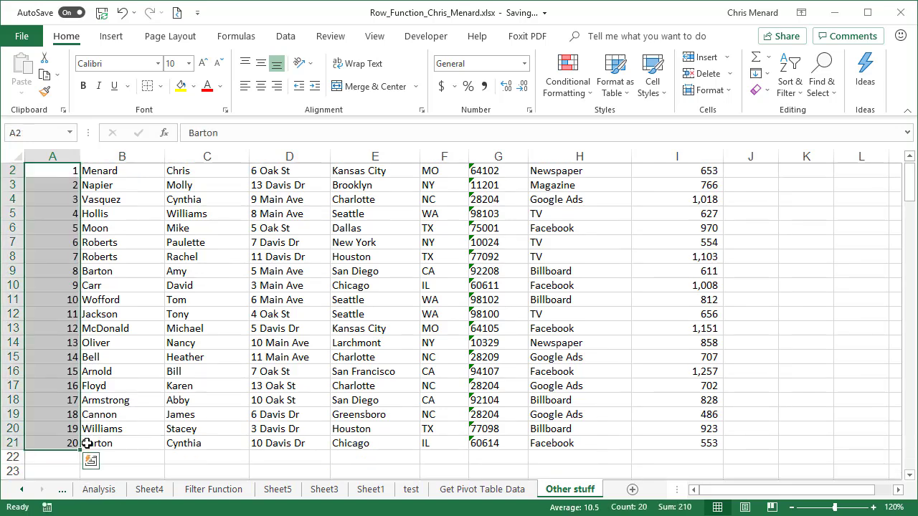
{"action": "left_click", "coordinate": [226, 310]}
{"action": "scroll", "coordinate": [227, 310], "scroll_direction": "up", "scroll_amount": 1}
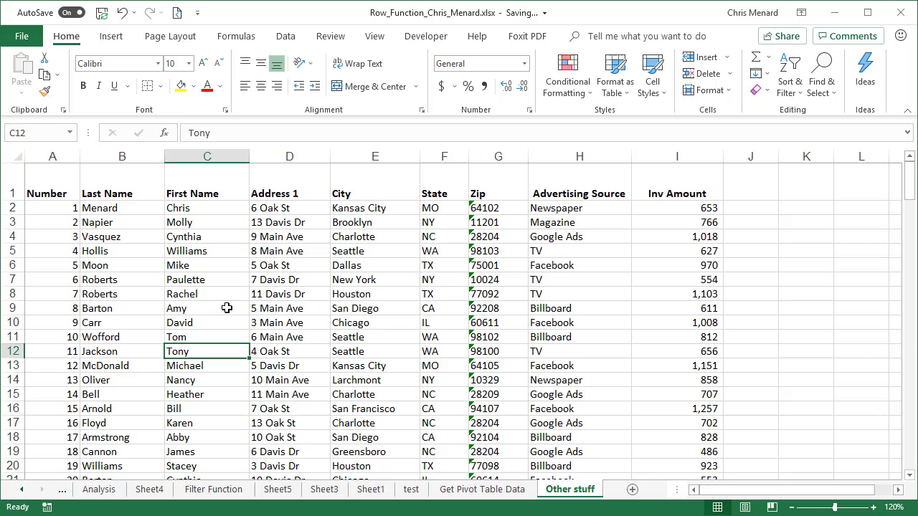
{"action": "left_click", "coordinate": [69, 209]}
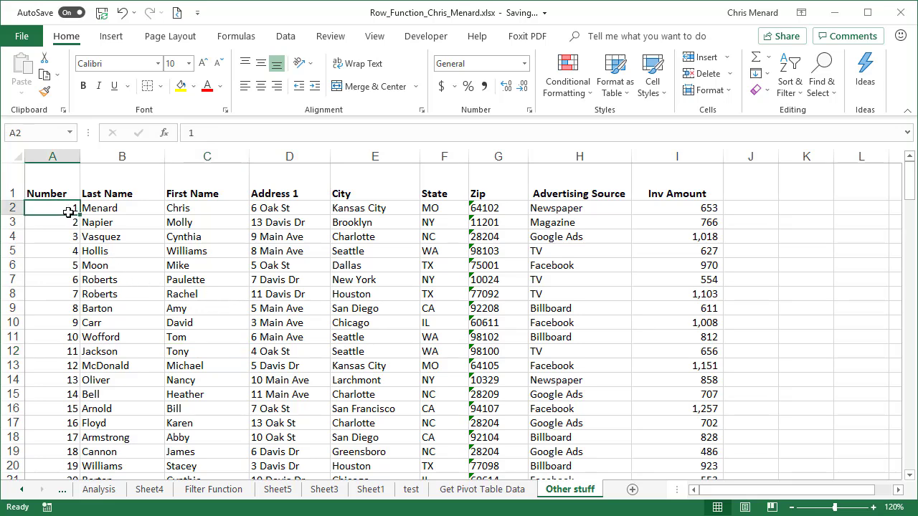
{"action": "scroll", "coordinate": [79, 313], "scroll_direction": "down", "scroll_amount": 3}
{"action": "scroll", "coordinate": [81, 318], "scroll_direction": "up", "scroll_amount": 3}
Undo the previous numbering, then enter 1 in A2 and 2 in A3.
{"action": "left_click", "coordinate": [122, 13]}
{"action": "left_click", "coordinate": [122, 13]}
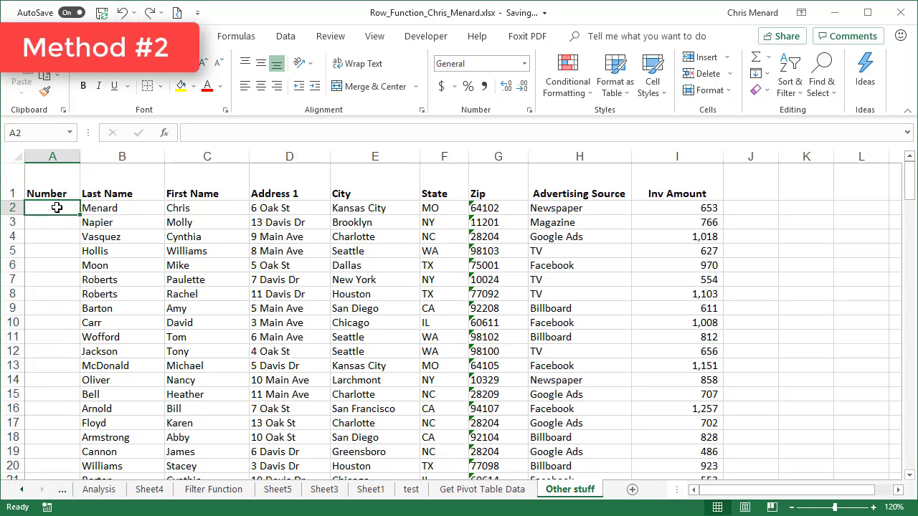
{"action": "type", "text": "1"}
{"action": "key", "text": "Return"}
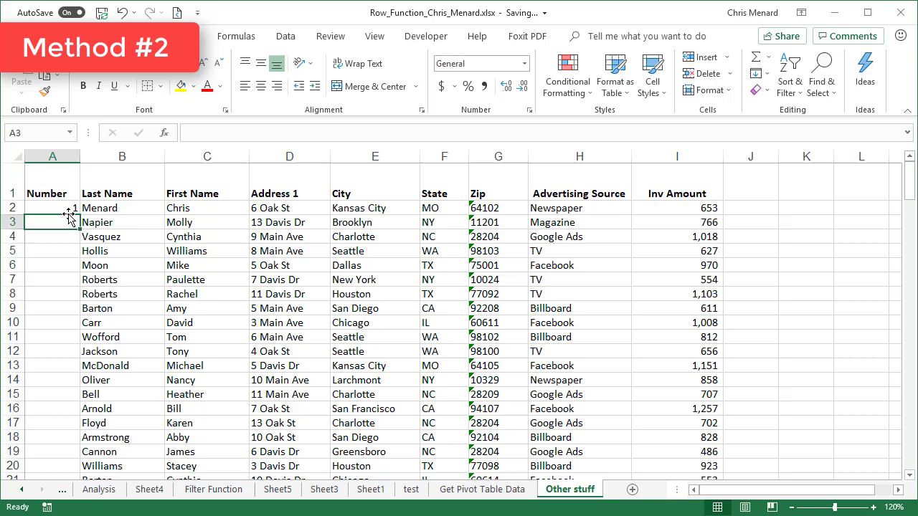
{"action": "type", "text": "2"}
{"action": "key", "text": "Return"}
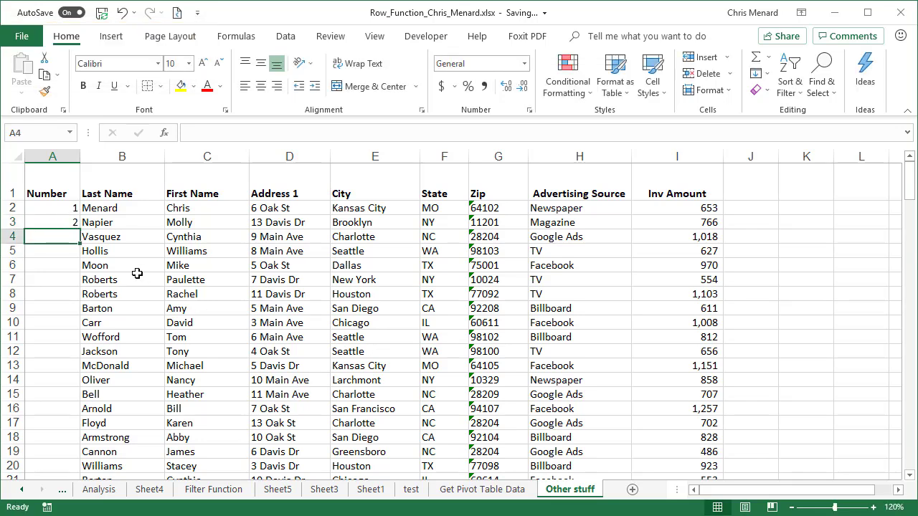
Extend the 1, 2 series from A2:A3 down to row 21.
{"action": "left_click", "coordinate": [62, 213]}
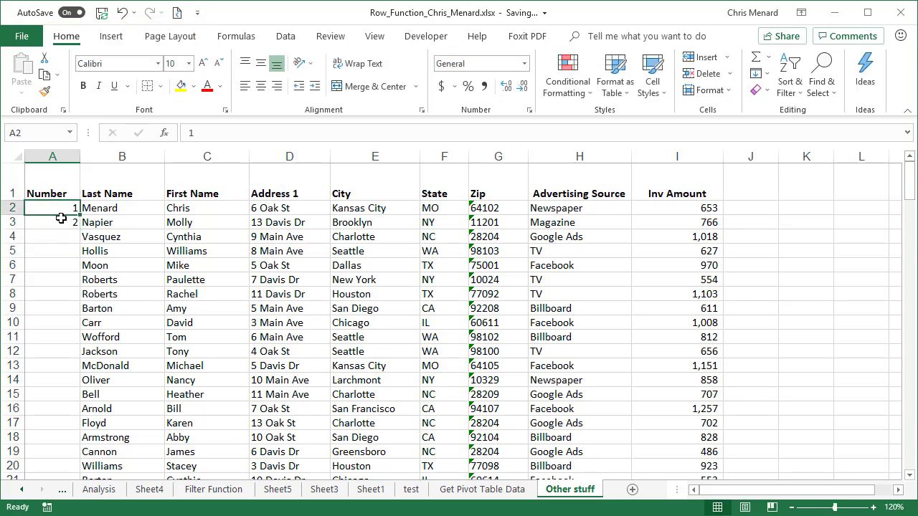
{"action": "left_click_drag", "start_coordinate": [61, 219], "coordinate": [62, 222]}
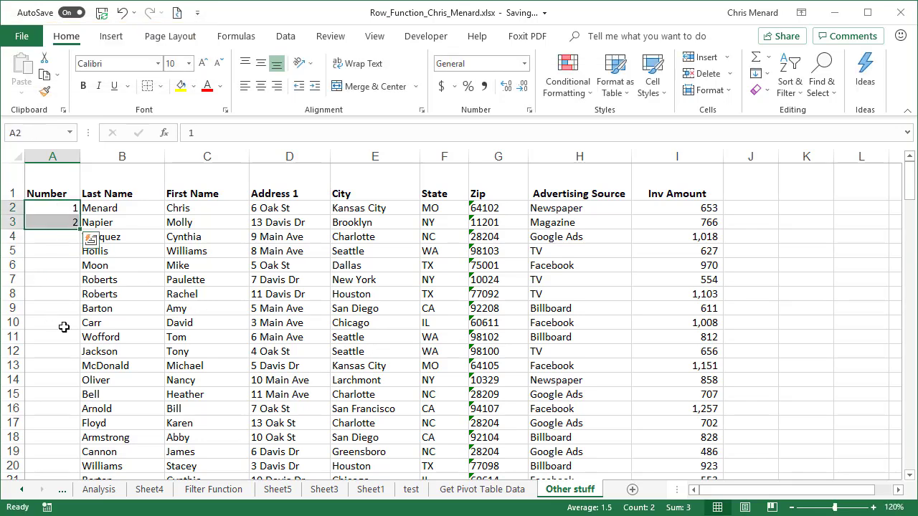
{"action": "double_click", "coordinate": [79, 228]}
{"action": "scroll", "coordinate": [117, 259], "scroll_direction": "down", "scroll_amount": 2}
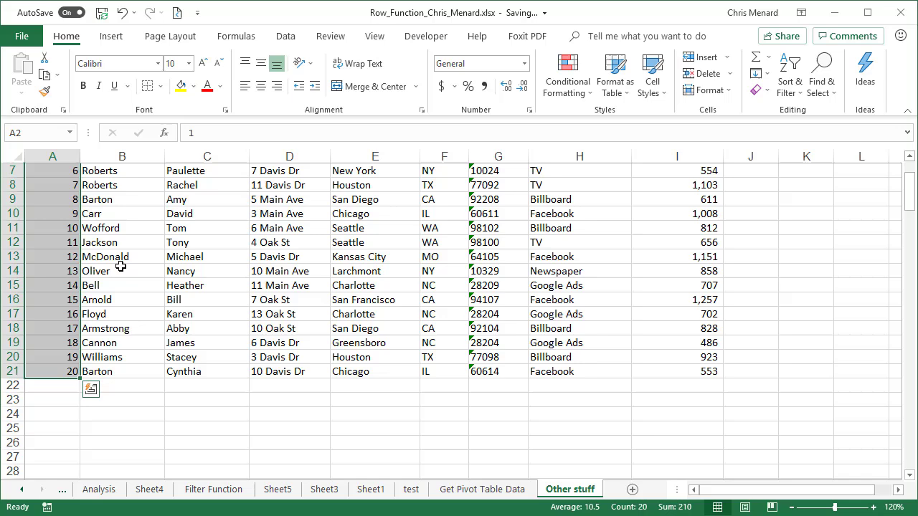
{"action": "scroll", "coordinate": [122, 267], "scroll_direction": "up", "scroll_amount": 2}
{"action": "scroll", "coordinate": [127, 269], "scroll_direction": "down", "scroll_amount": 1}
{"action": "scroll", "coordinate": [126, 269], "scroll_direction": "up", "scroll_amount": 1}
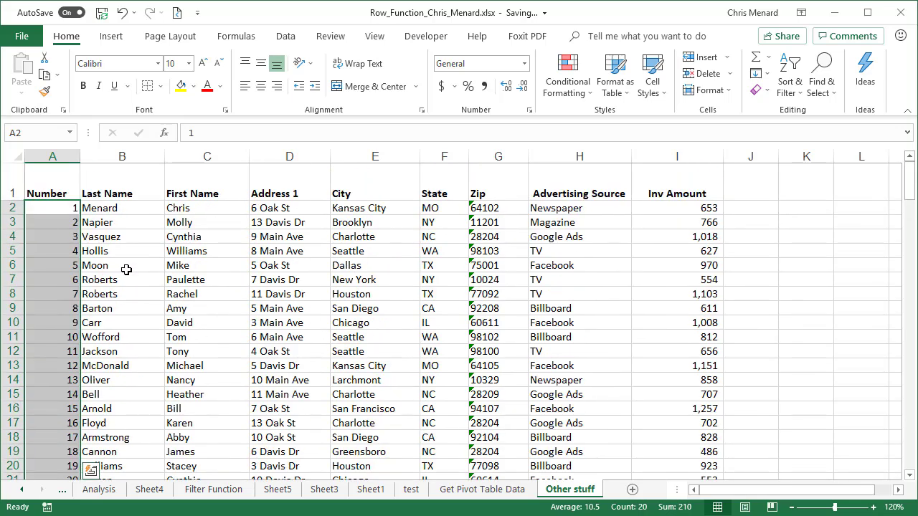
{"action": "left_click", "coordinate": [123, 244]}
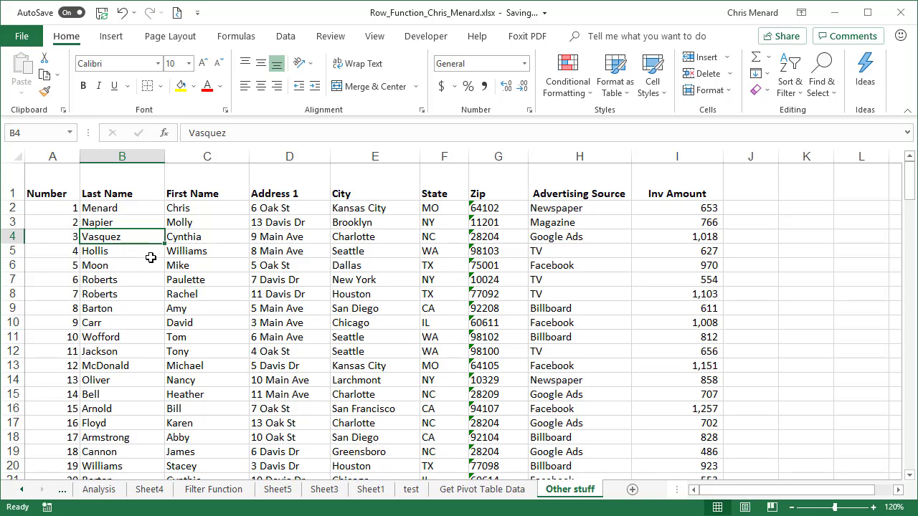
{"action": "left_click", "coordinate": [180, 209]}
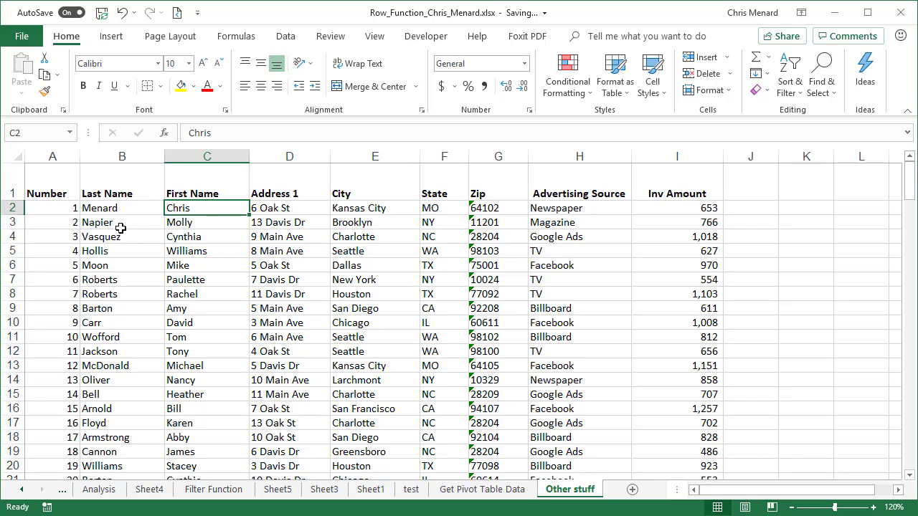
Center the values in the Number column.
{"action": "left_click", "coordinate": [66, 161]}
{"action": "left_click", "coordinate": [260, 86]}
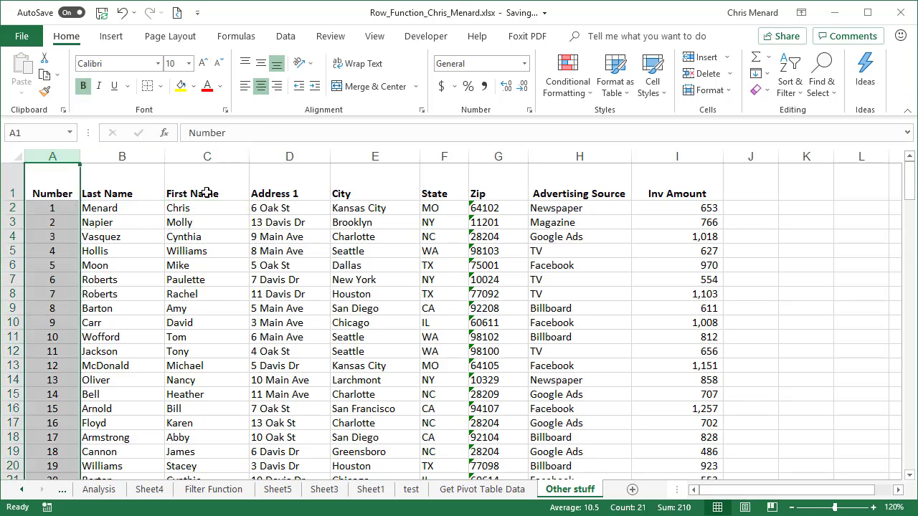
{"action": "left_click", "coordinate": [195, 211]}
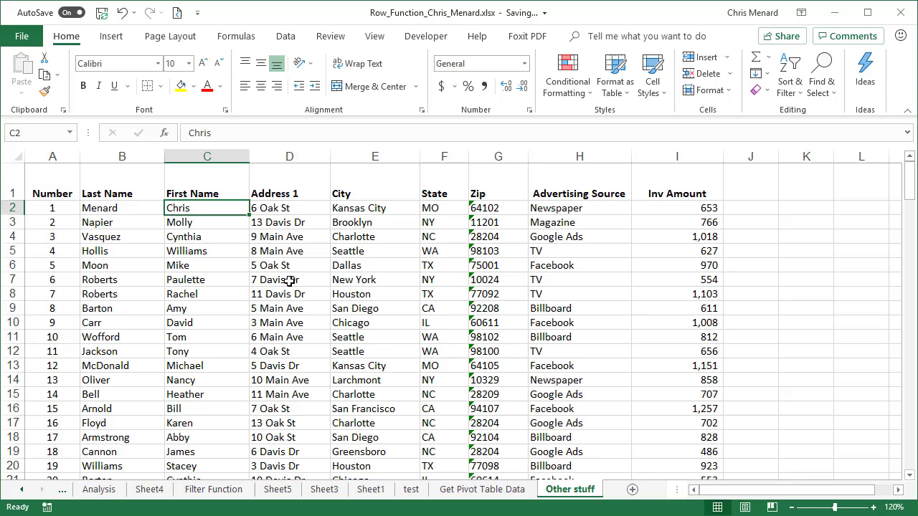
Trial-sort the list by Last Name A–Z, Number largest first, then City A–Z.
{"action": "left_click", "coordinate": [153, 253]}
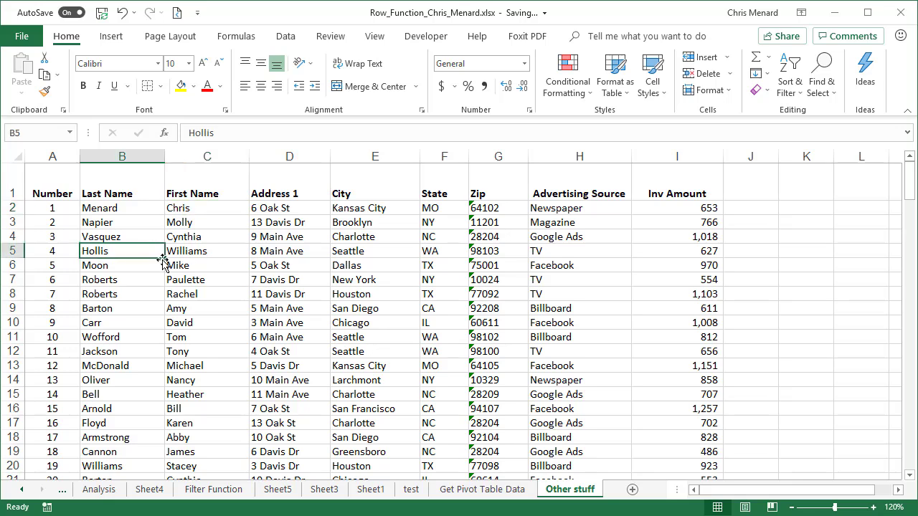
{"action": "left_click", "coordinate": [287, 37]}
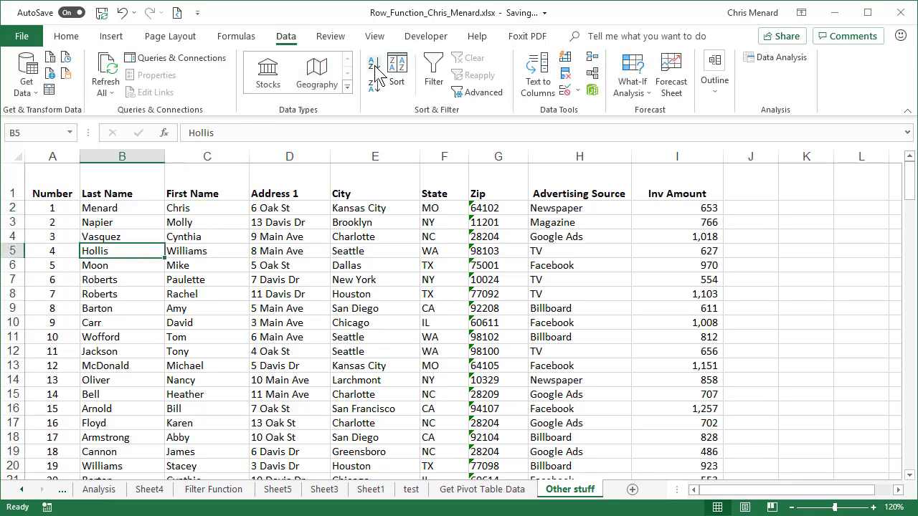
{"action": "left_click", "coordinate": [374, 72]}
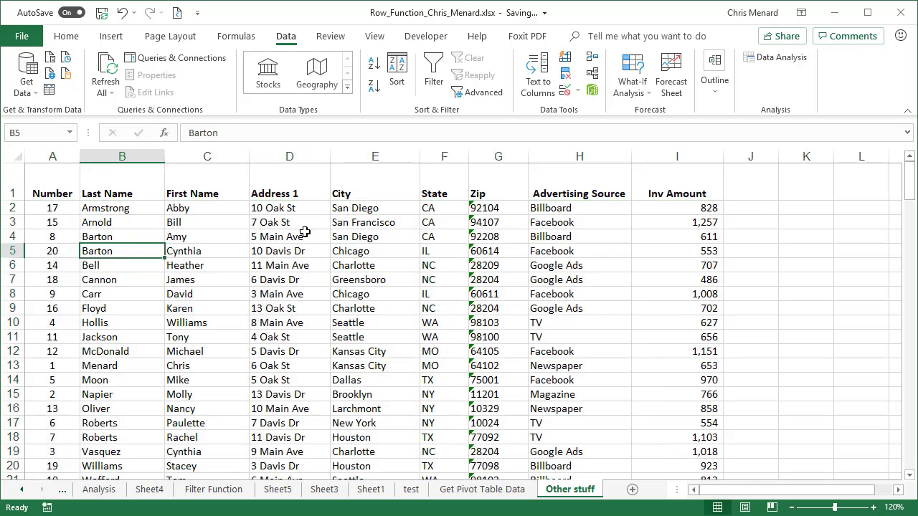
{"action": "left_click", "coordinate": [68, 210]}
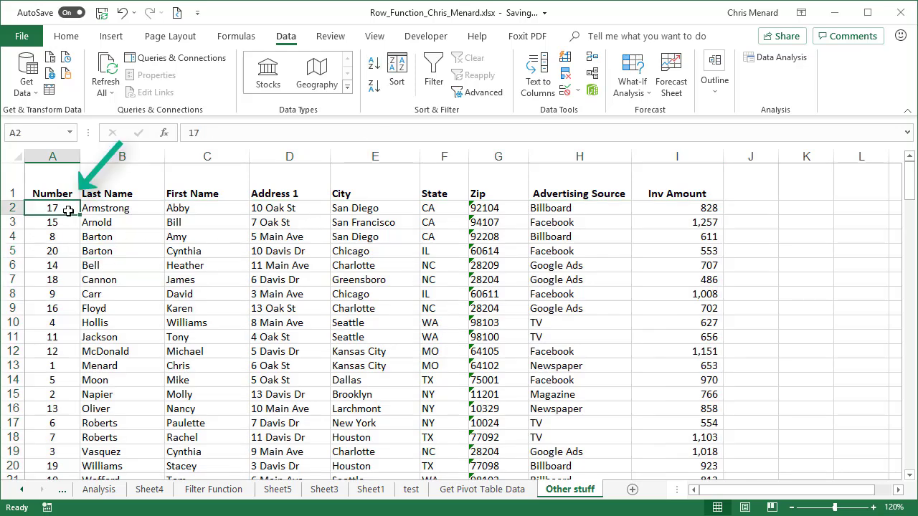
{"action": "left_click", "coordinate": [373, 84]}
{"action": "left_click", "coordinate": [353, 211]}
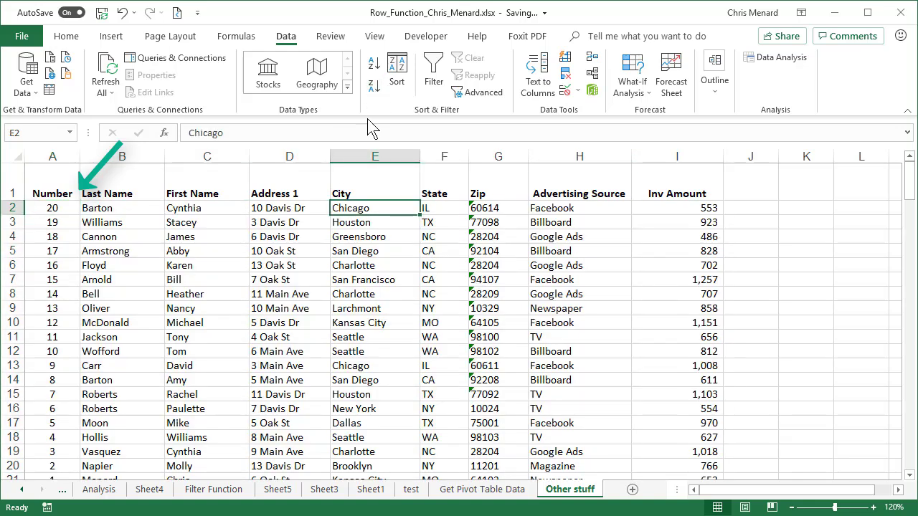
{"action": "left_click", "coordinate": [374, 63]}
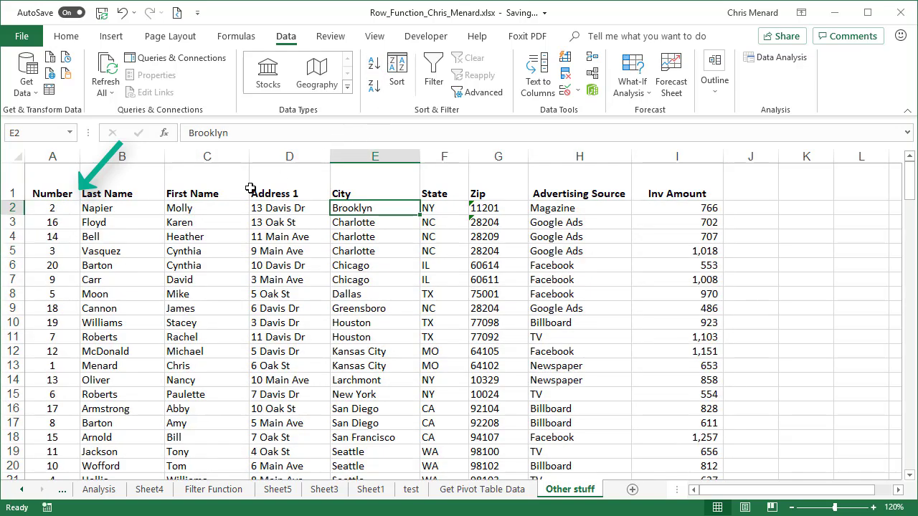
{"action": "left_click", "coordinate": [198, 213]}
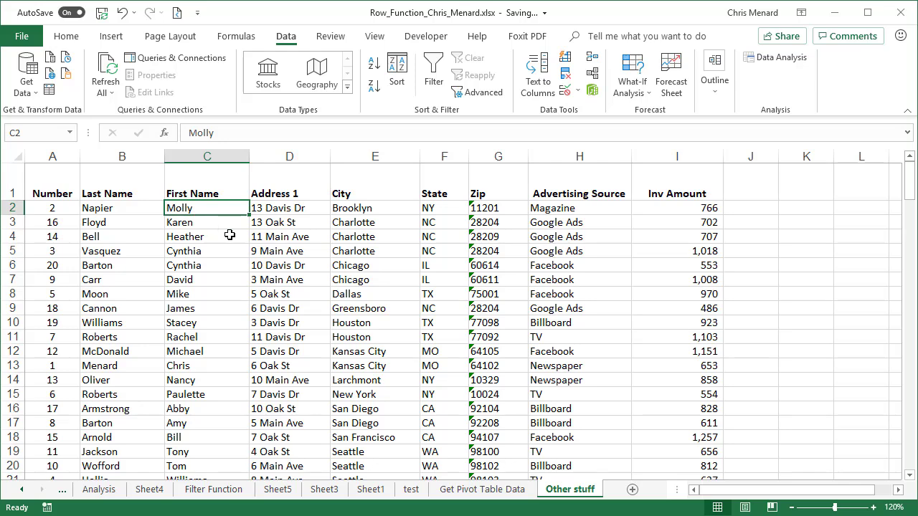
Undo the three sorts to restore the original customer order.
{"action": "left_click", "coordinate": [123, 13]}
{"action": "left_click", "coordinate": [123, 13]}
{"action": "left_click", "coordinate": [123, 12]}
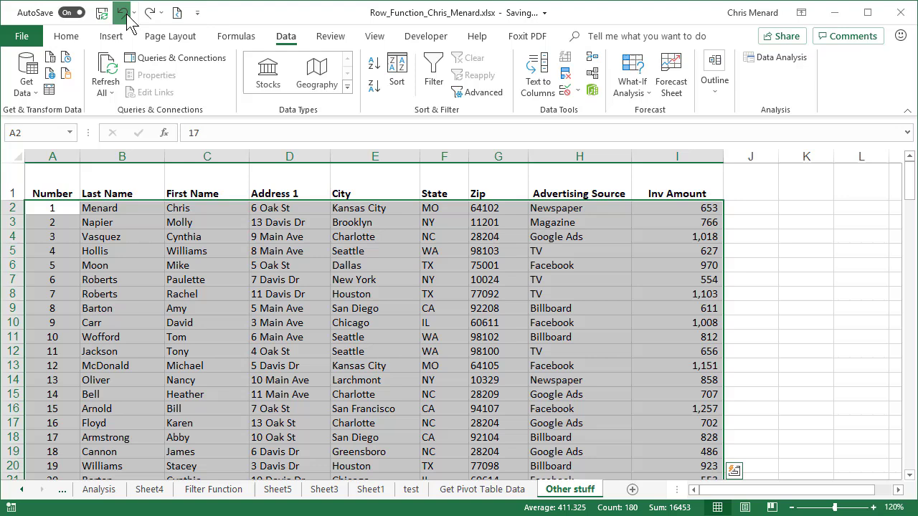
Delete the numbers 1–20 from A2:A21, leaving only the heading.
{"action": "left_click", "coordinate": [69, 213]}
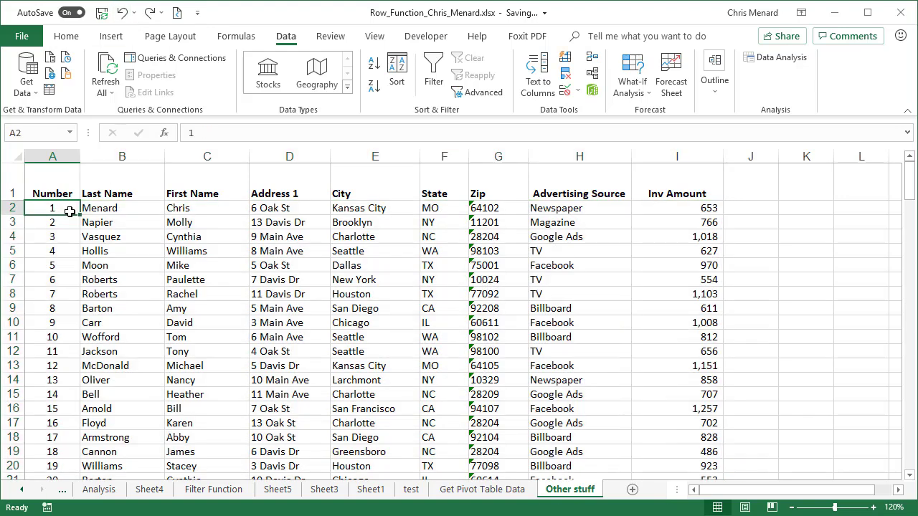
{"action": "key", "text": "ctrl+shift+Down"}
{"action": "key", "text": "Delete"}
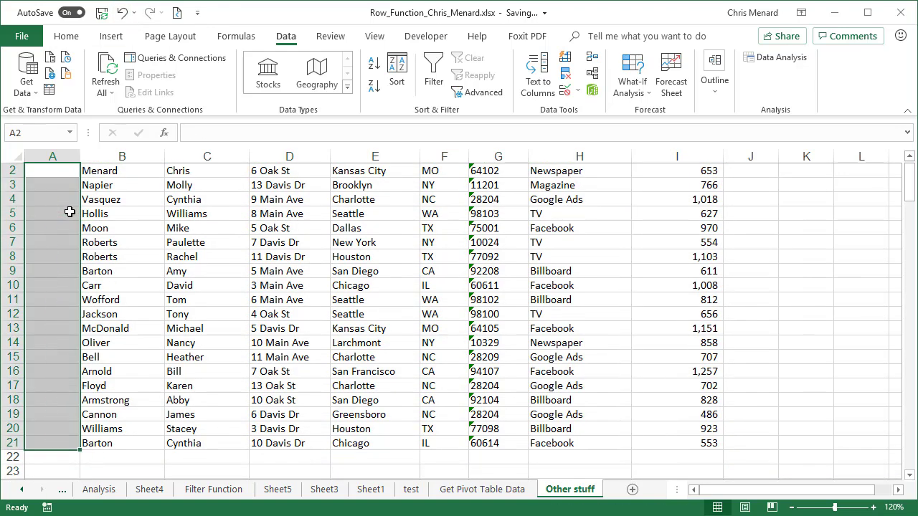
{"action": "scroll", "coordinate": [68, 209], "scroll_direction": "up", "scroll_amount": 1}
{"action": "left_click", "coordinate": [72, 209]}
{"action": "left_click", "coordinate": [77, 251]}
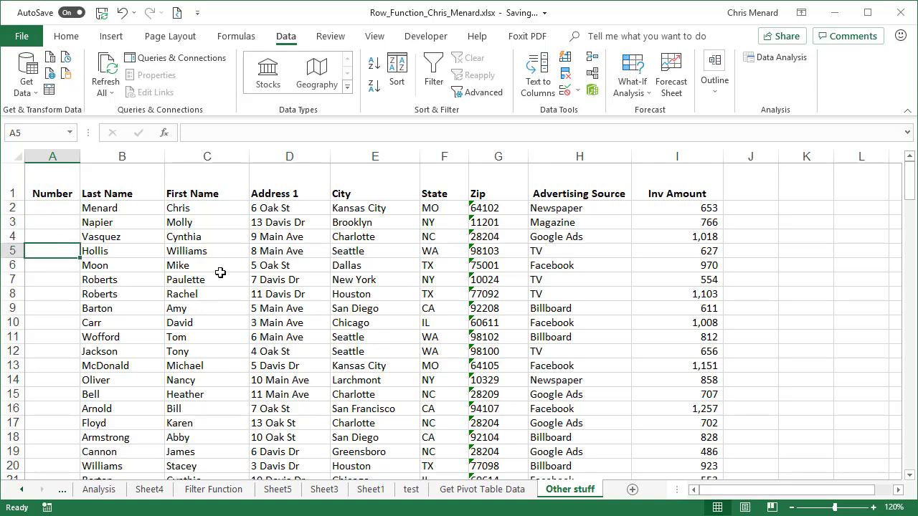
{"action": "key", "text": "Down"}
{"action": "type", "text": "=row"}
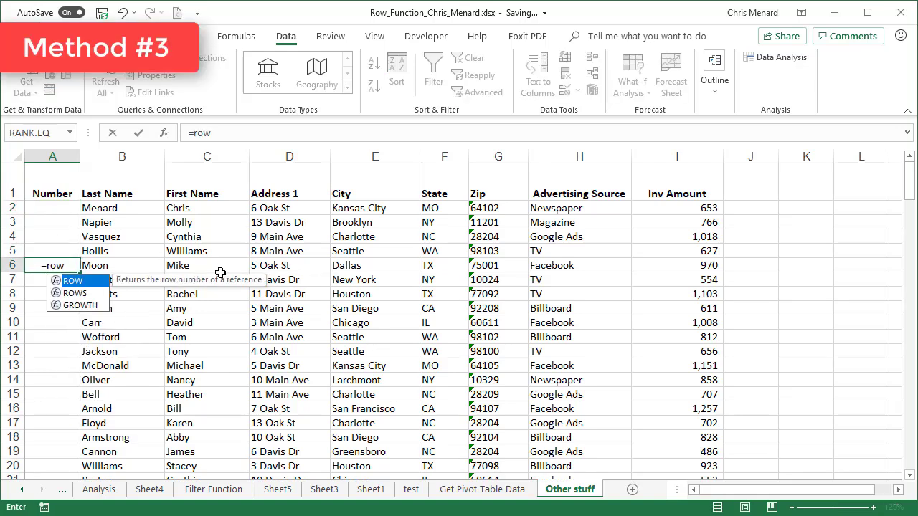
{"action": "key", "text": "Tab"}
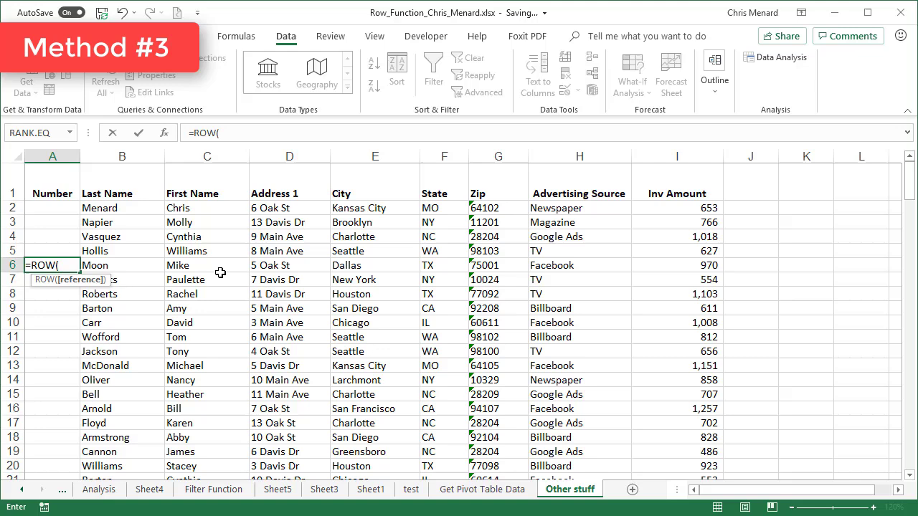
{"action": "type", "text": ")("}
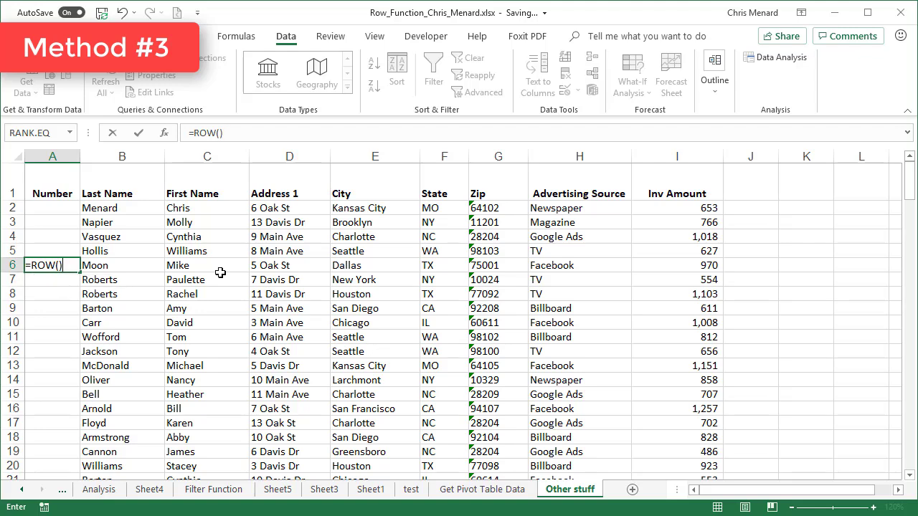
{"action": "key", "text": "ctrl+Return"}
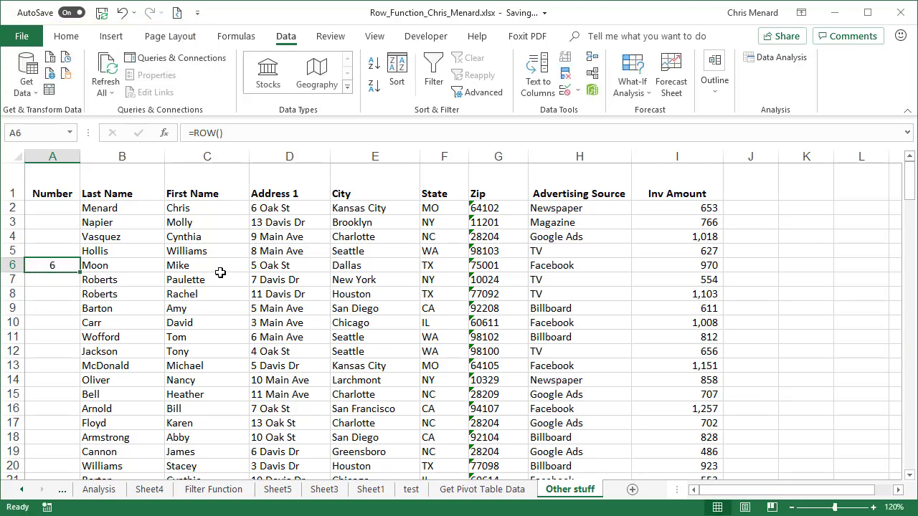
{"action": "key", "text": "Down"}
{"action": "key", "text": "Down"}
{"action": "key", "text": "Down"}
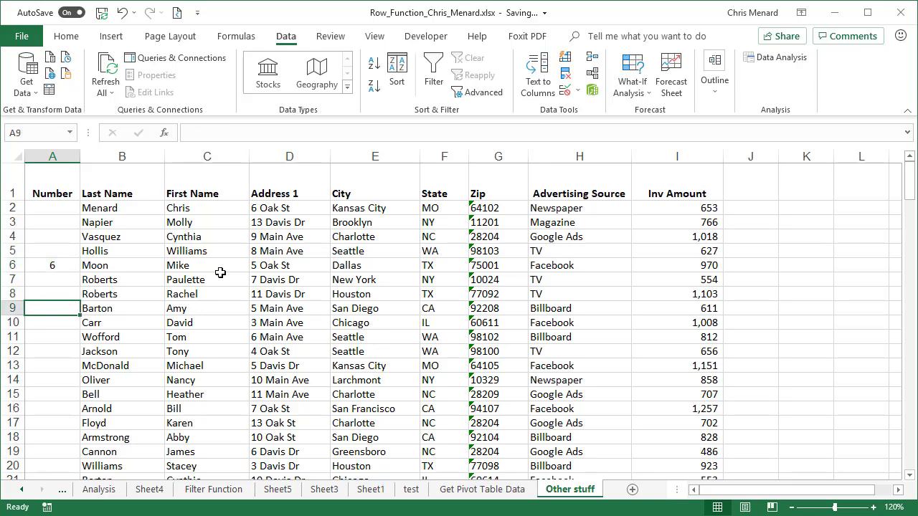
{"action": "type", "text": "=row()"}
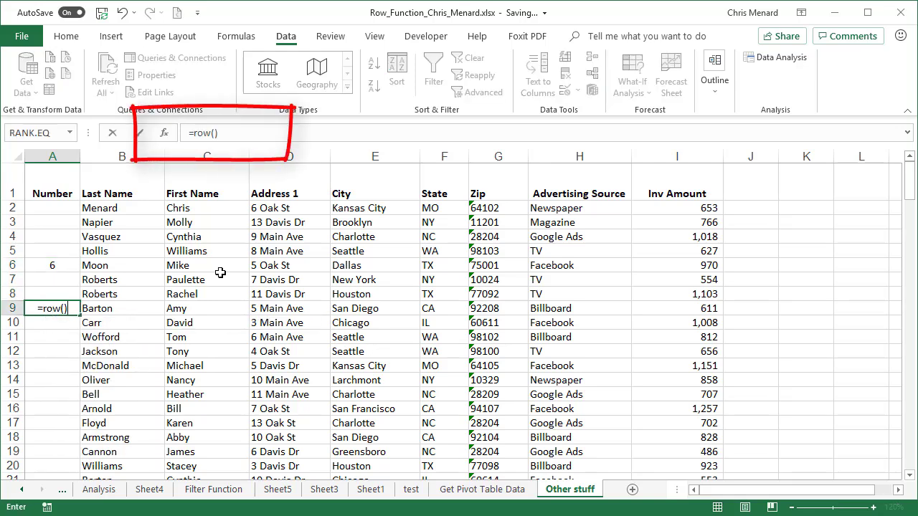
{"action": "key", "text": "ctrl+Return"}
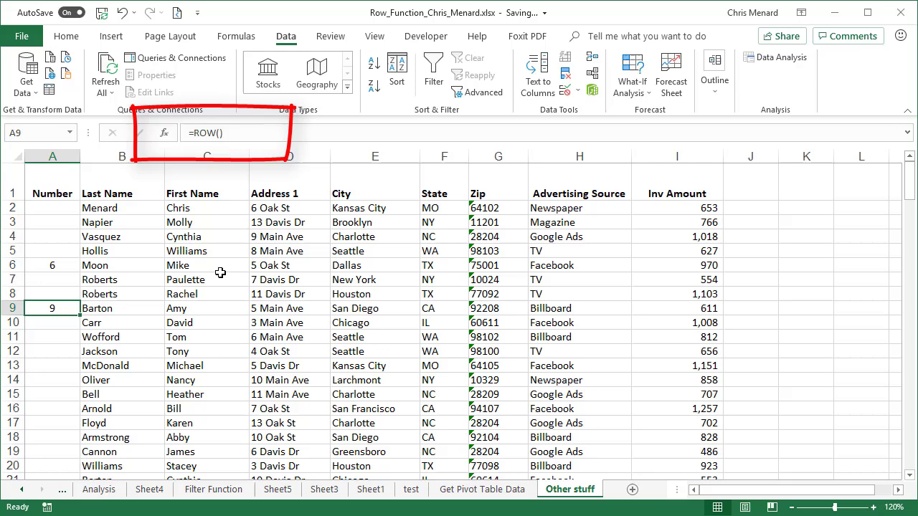
{"action": "key", "text": "Down"}
{"action": "key", "text": "Down"}
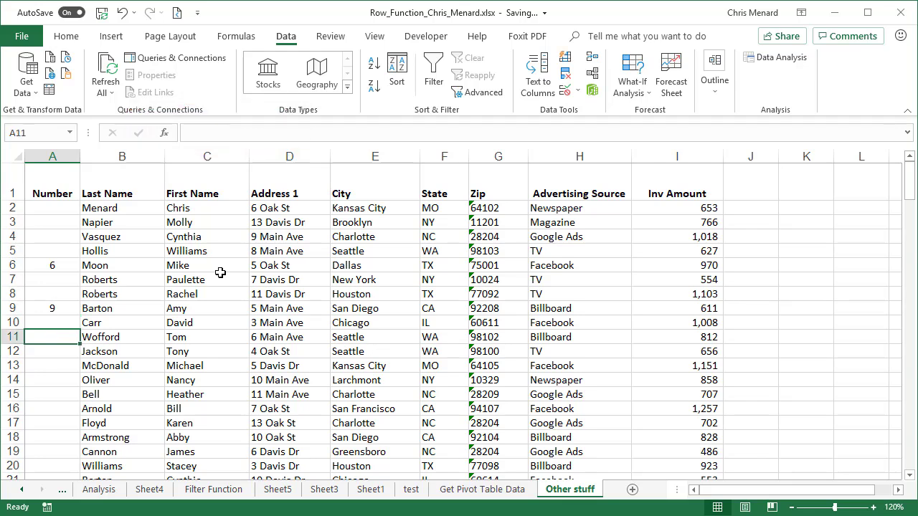
{"action": "type", "text": "=row()-3"}
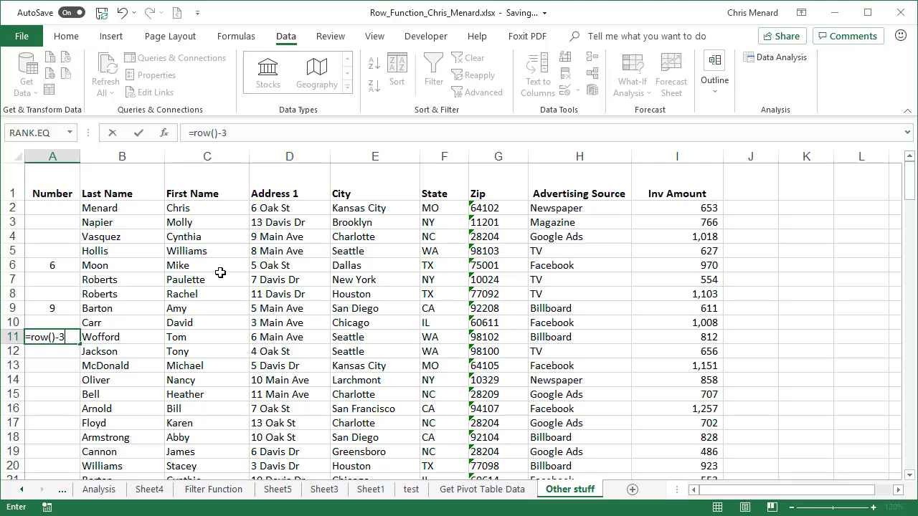
{"action": "key", "text": "ctrl+Return"}
{"action": "key", "text": "Delete"}
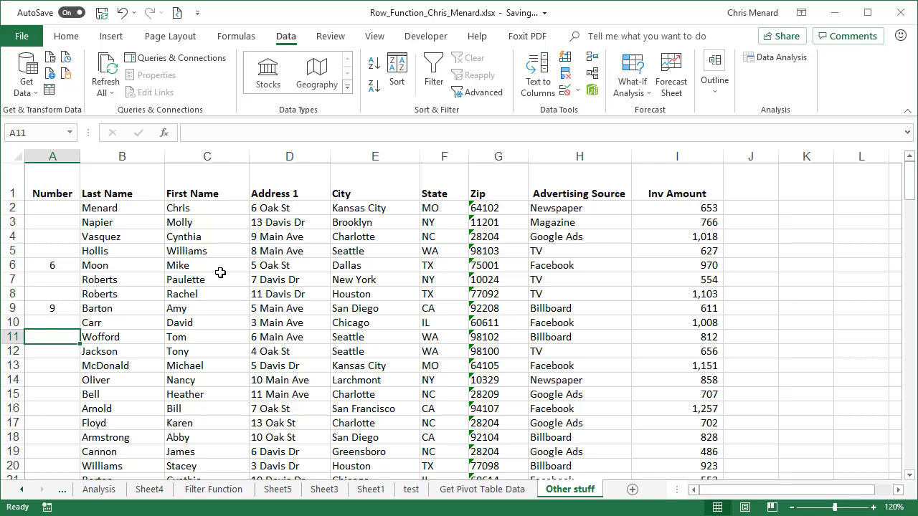
{"action": "key", "text": "Up"}
{"action": "key", "text": "Up"}
{"action": "key", "text": "Delete"}
{"action": "key", "text": "Up"}
{"action": "key", "text": "Up"}
{"action": "key", "text": "Up"}
{"action": "key", "text": "Delete"}
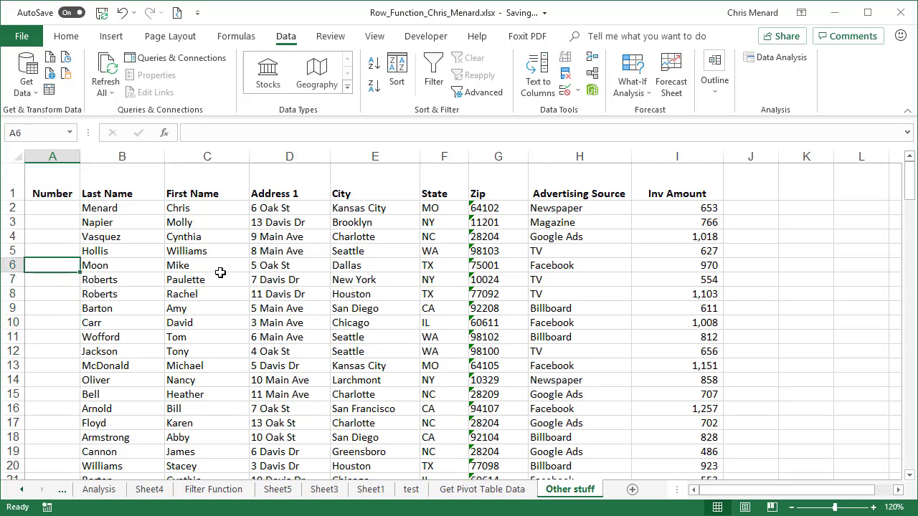
{"action": "key", "text": "Up"}
{"action": "key", "text": "Up"}
{"action": "key", "text": "Up"}
{"action": "key", "text": "Up"}
Enter =ROW()-1 in A2 and copy it down the Number column to the last customer.
{"action": "type", "text": "=row"}
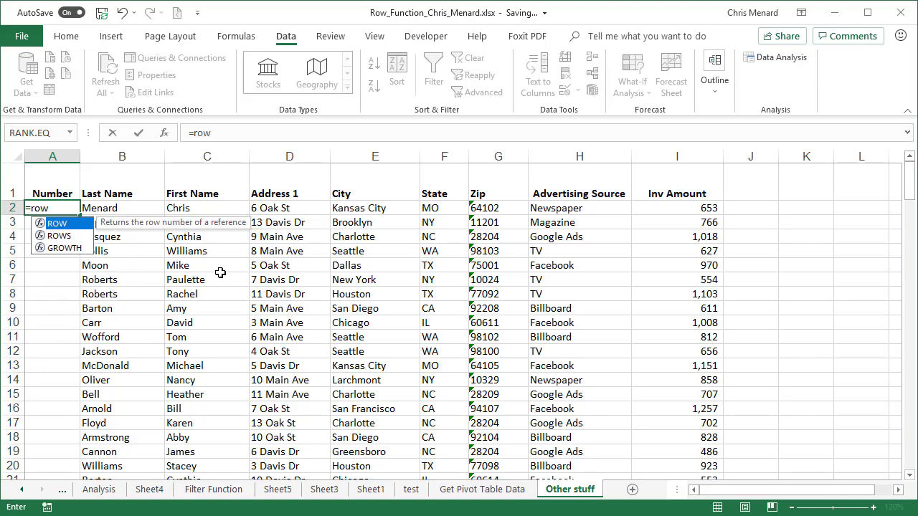
{"action": "type", "text": "()-1"}
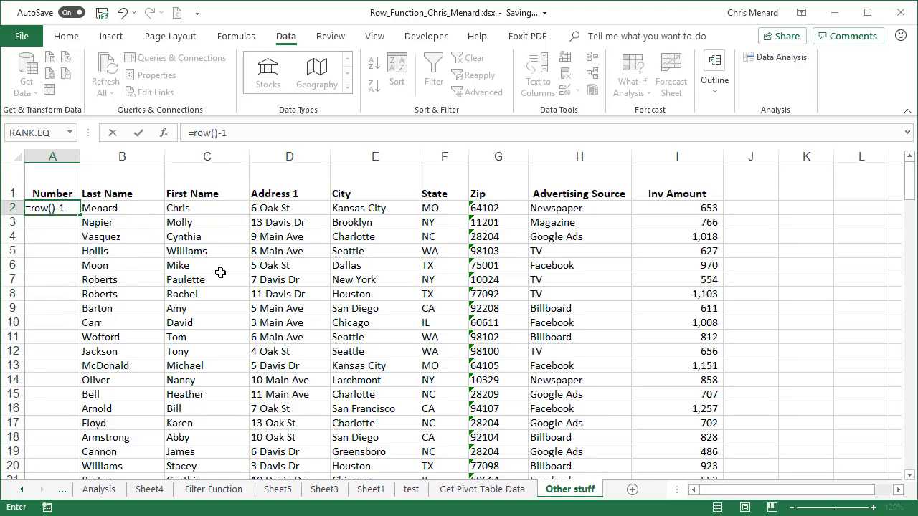
{"action": "key", "text": "Return"}
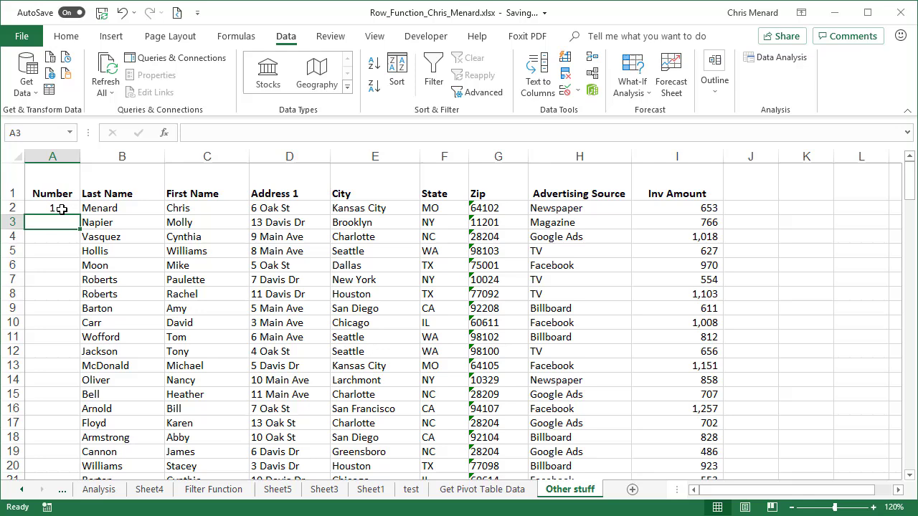
{"action": "left_click", "coordinate": [62, 208]}
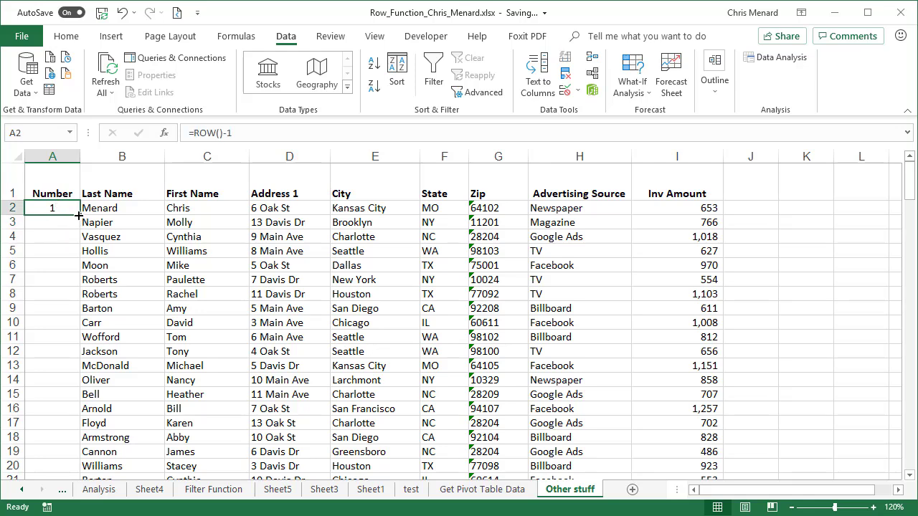
{"action": "double_click", "coordinate": [79, 215]}
{"action": "left_click", "coordinate": [66, 222]}
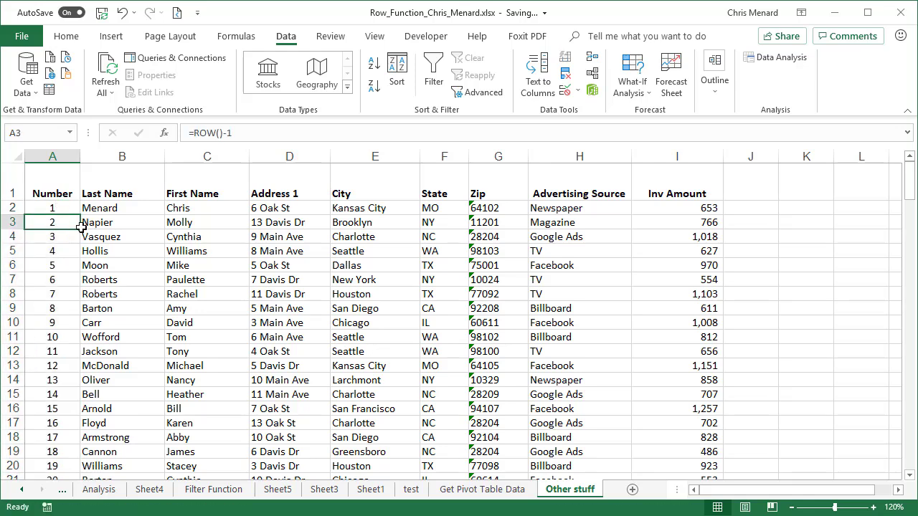
{"action": "left_click", "coordinate": [65, 206]}
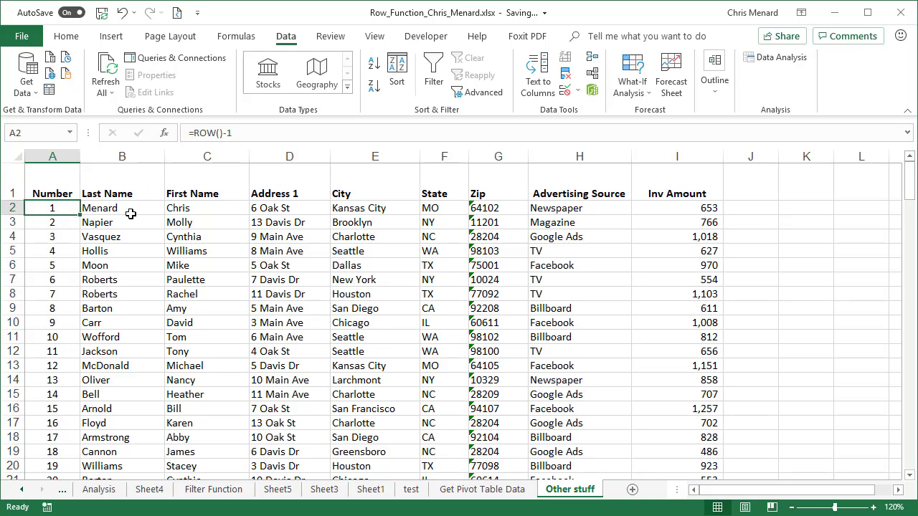
Sort by First Name A–Z, City A–Z, First Name Z–A, then First Name A–Z; numbering stays 1 upward.
{"action": "left_click", "coordinate": [188, 222]}
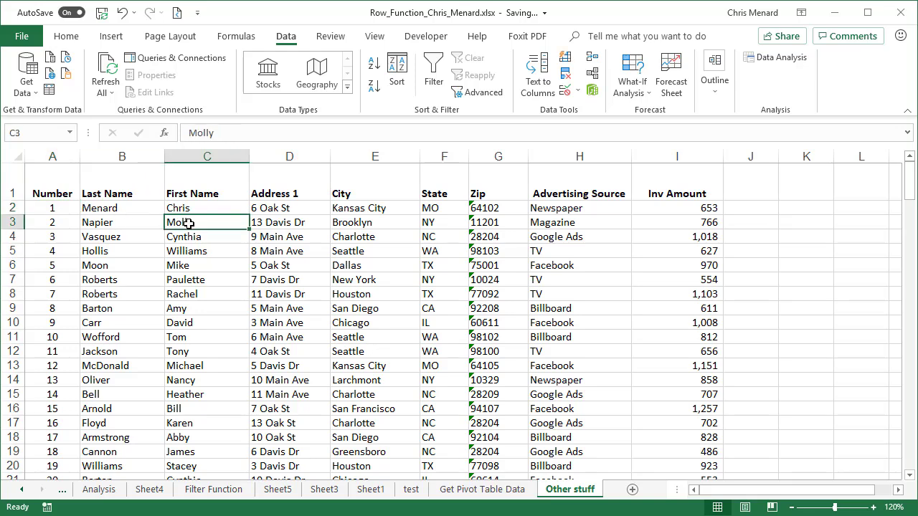
{"action": "left_click", "coordinate": [372, 71]}
{"action": "left_click", "coordinate": [368, 234]}
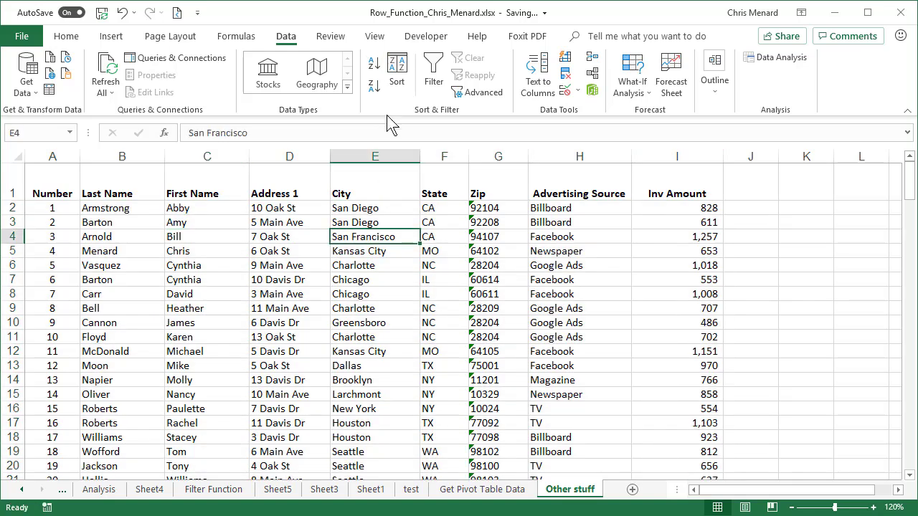
{"action": "left_click", "coordinate": [380, 71]}
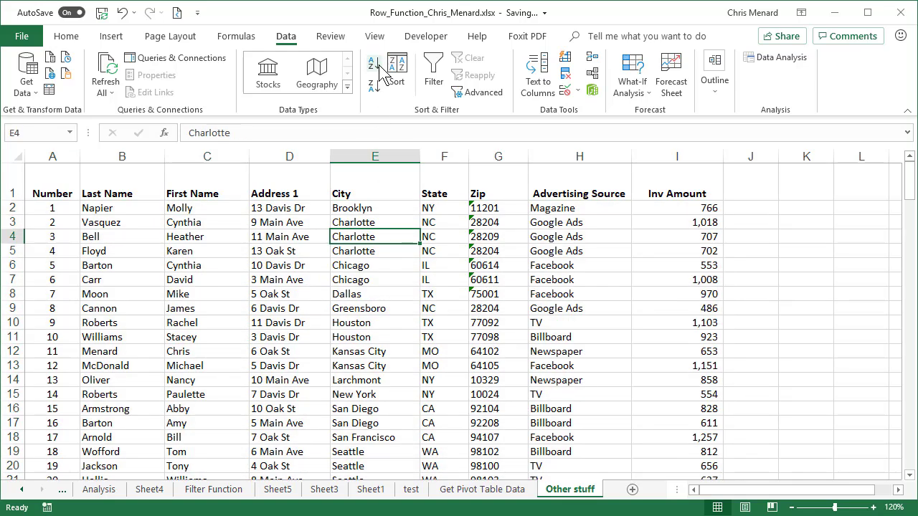
{"action": "left_click", "coordinate": [196, 264]}
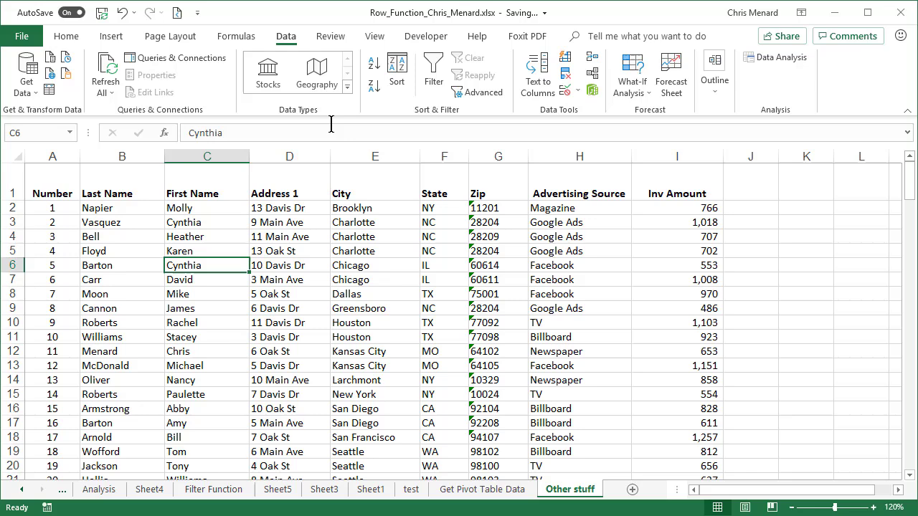
{"action": "left_click", "coordinate": [374, 85]}
{"action": "left_click", "coordinate": [373, 64]}
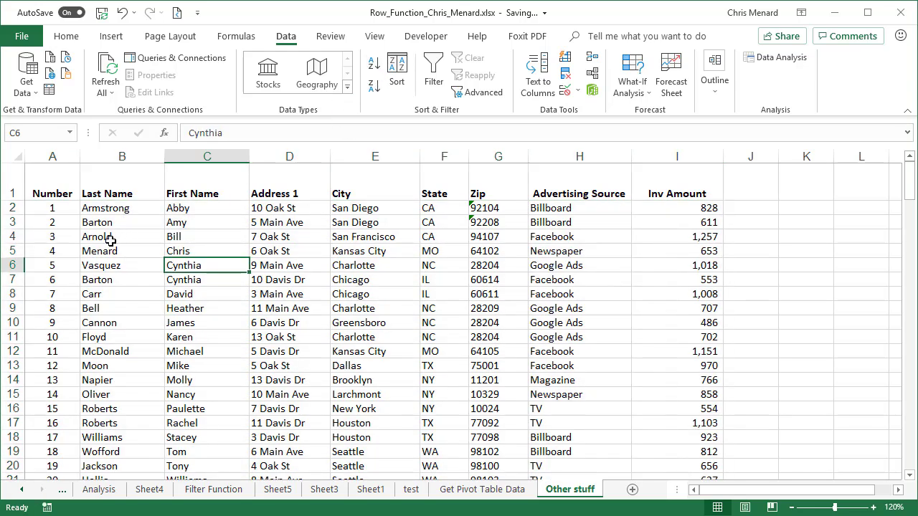
{"action": "left_click", "coordinate": [108, 248]}
{"action": "left_click", "coordinate": [68, 212]}
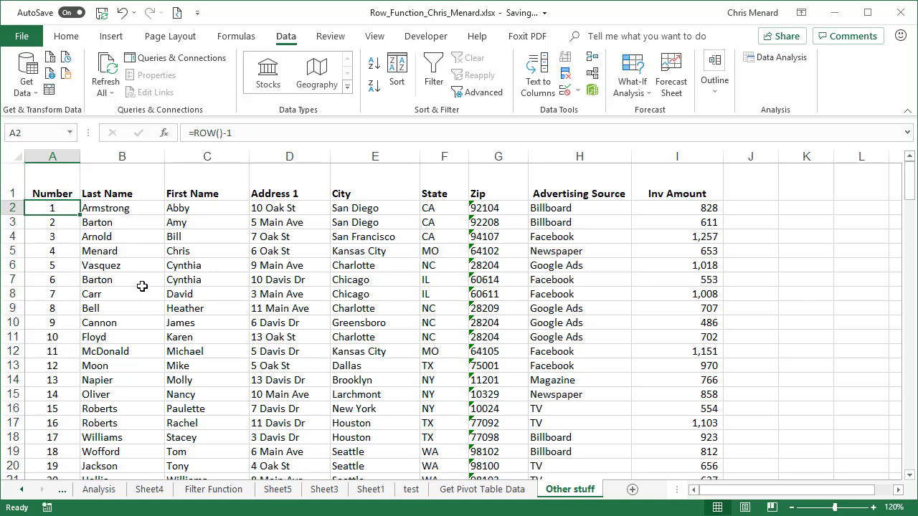
{"action": "left_click", "coordinate": [12, 237]}
{"action": "right_click", "coordinate": [13, 236]}
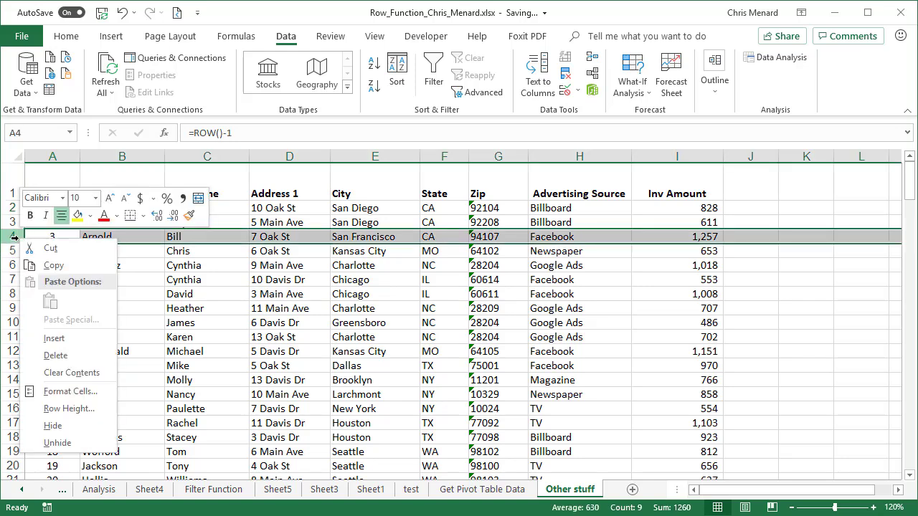
{"action": "left_click", "coordinate": [54, 338]}
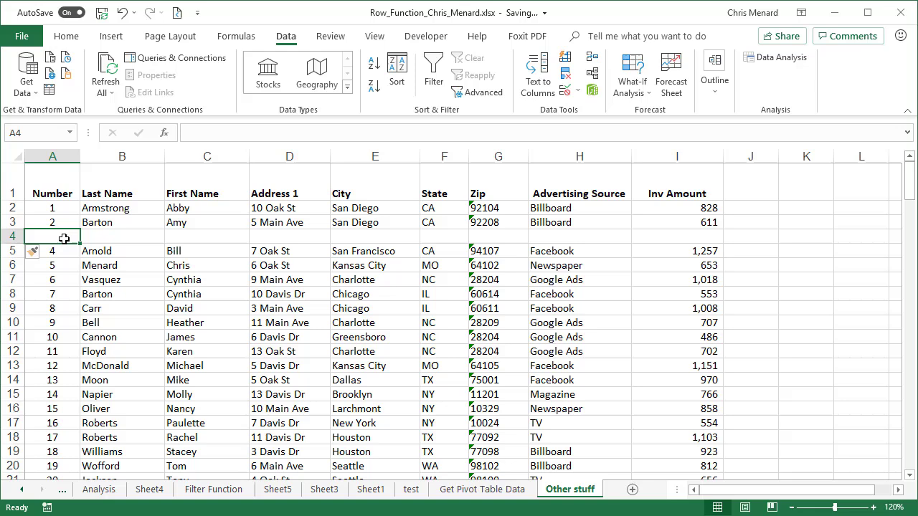
{"action": "left_click", "coordinate": [68, 224]}
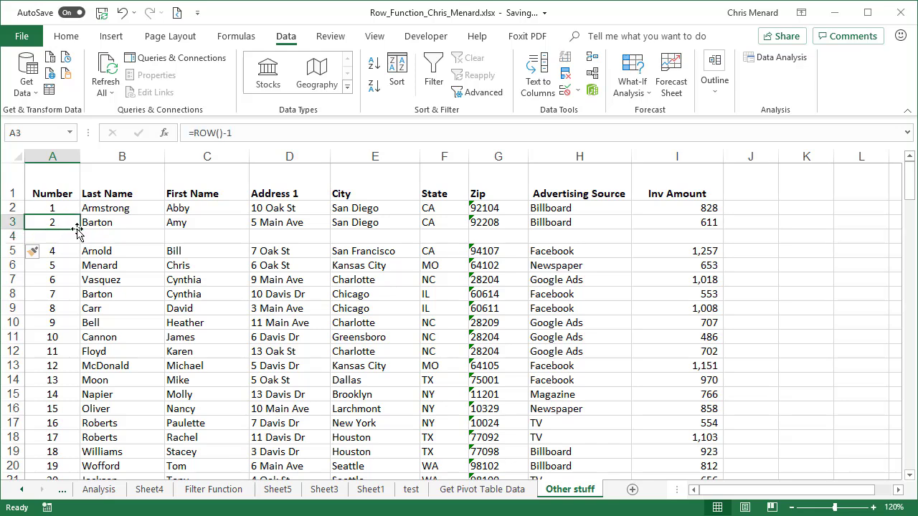
{"action": "left_click_drag", "start_coordinate": [79, 229], "coordinate": [80, 245]}
{"action": "left_click", "coordinate": [123, 13]}
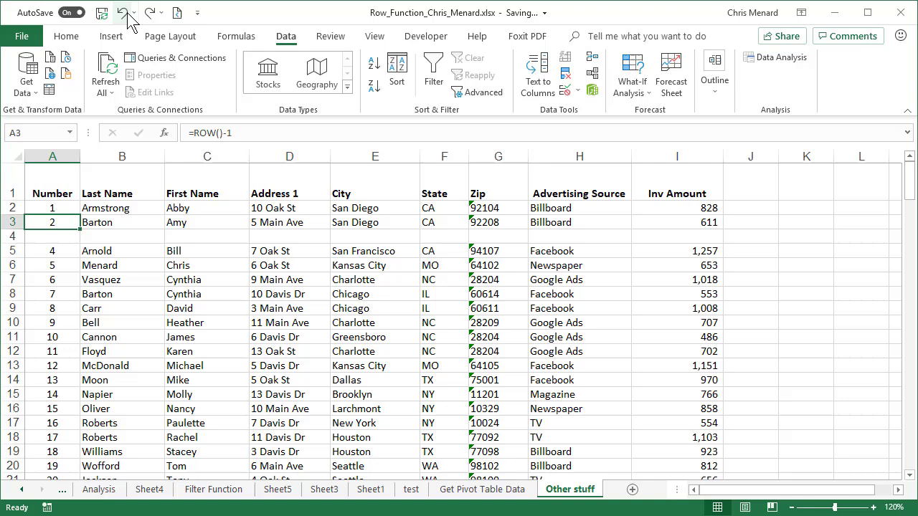
{"action": "left_click", "coordinate": [123, 13]}
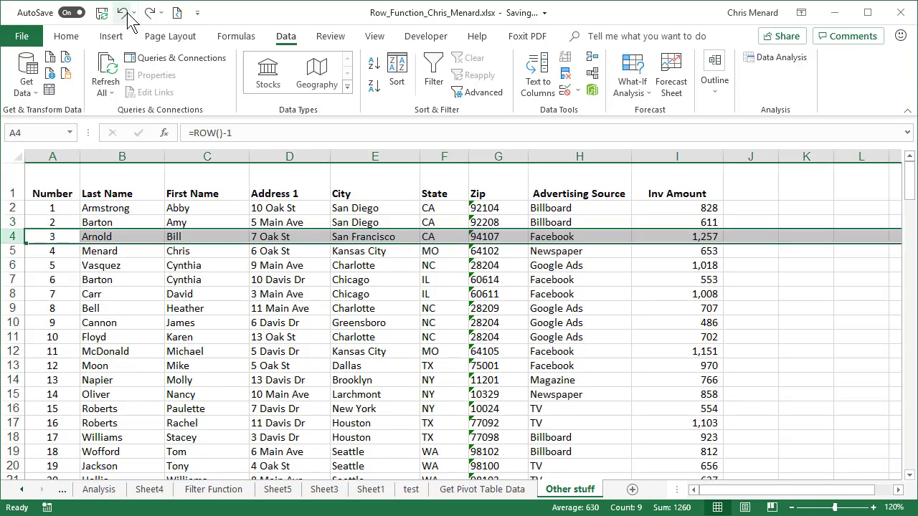
{"action": "left_click", "coordinate": [104, 208]}
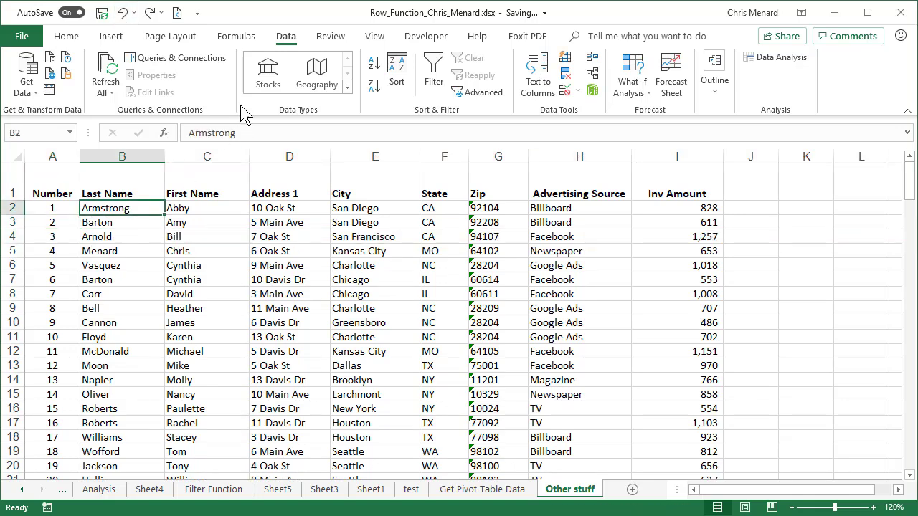
Format $A$1:$I$21 as a light-style table with headers.
{"action": "left_click", "coordinate": [70, 38]}
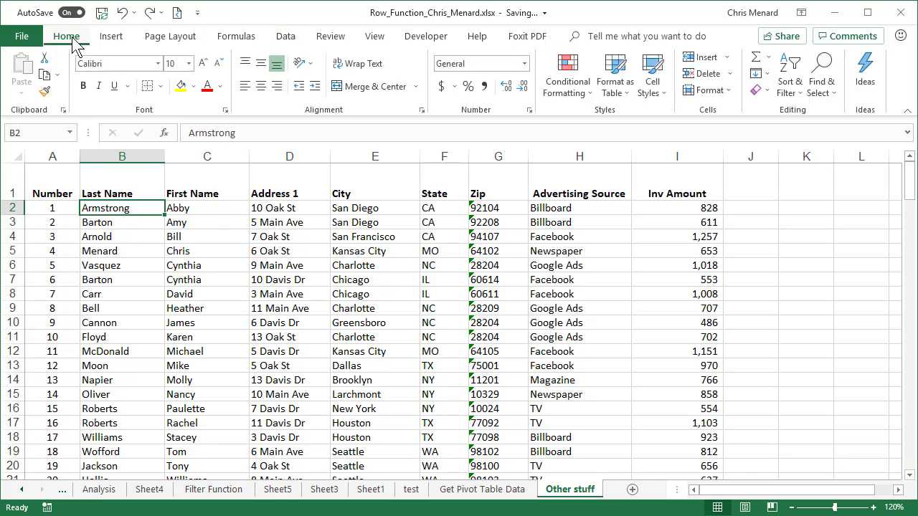
{"action": "left_click", "coordinate": [617, 89]}
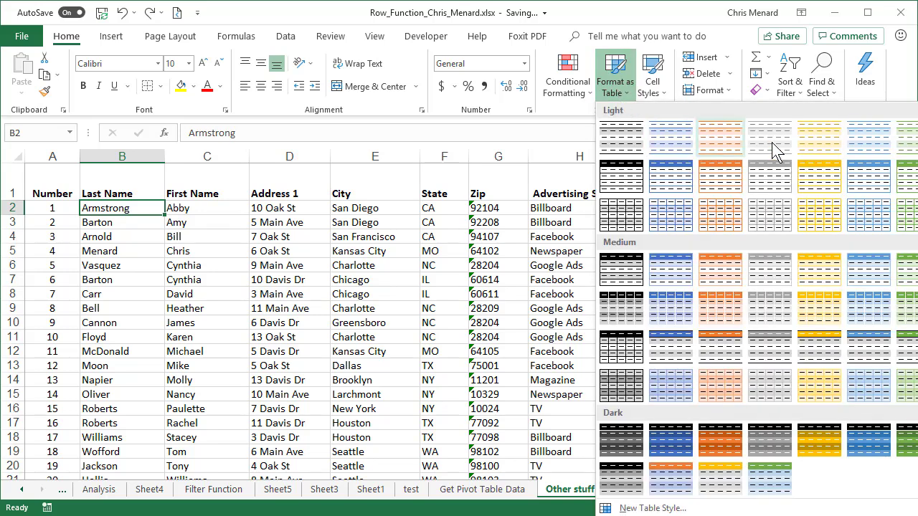
{"action": "left_click", "coordinate": [902, 140]}
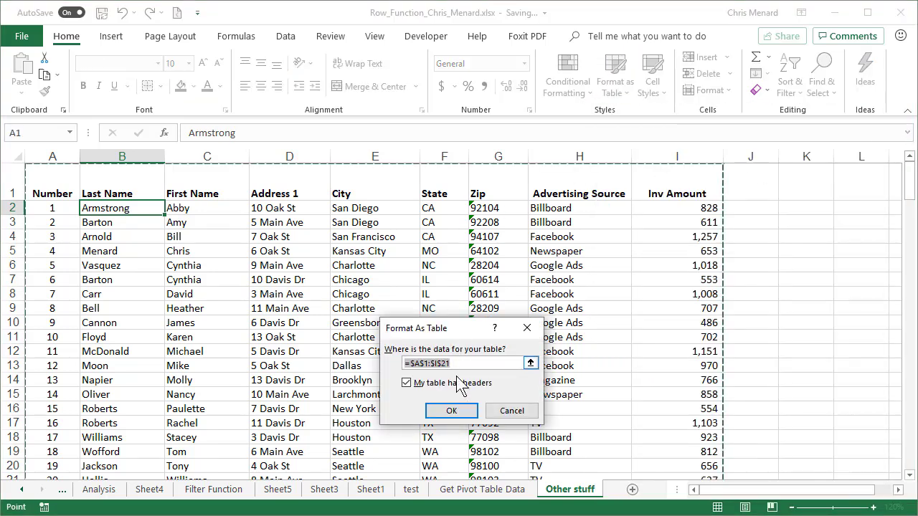
{"action": "left_click", "coordinate": [430, 361]}
{"action": "left_click", "coordinate": [452, 411]}
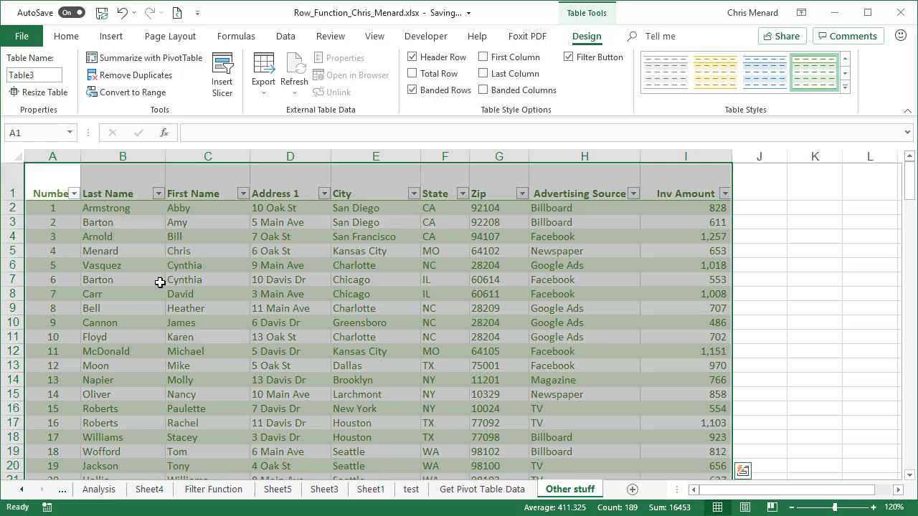
{"action": "left_click", "coordinate": [123, 281]}
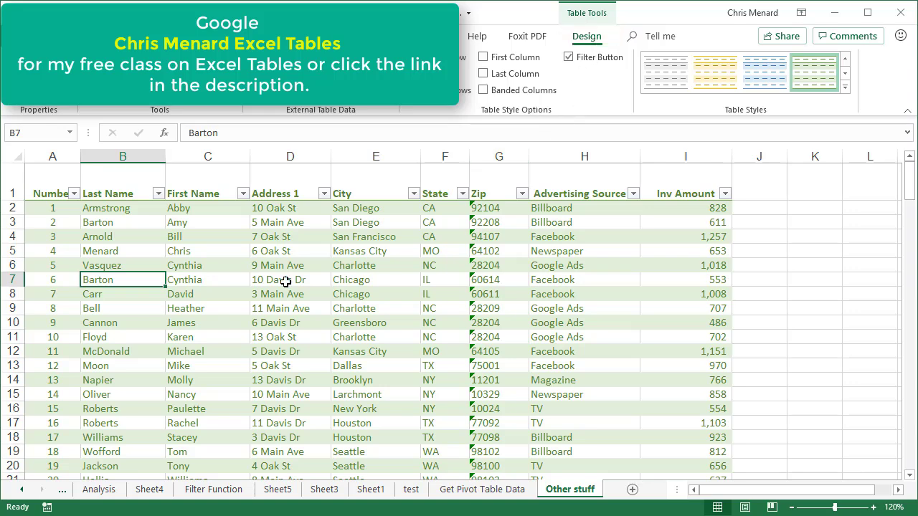
Insert a blank table row at row 6 above Vasquez, which is automatically numbered 5.
{"action": "left_click", "coordinate": [123, 266]}
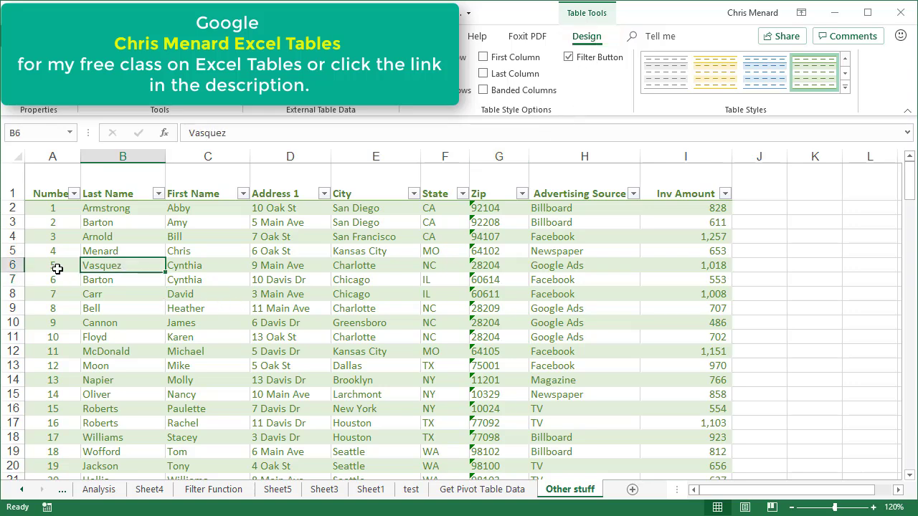
{"action": "left_click", "coordinate": [18, 265]}
{"action": "right_click", "coordinate": [19, 266]}
{"action": "left_click", "coordinate": [50, 366]}
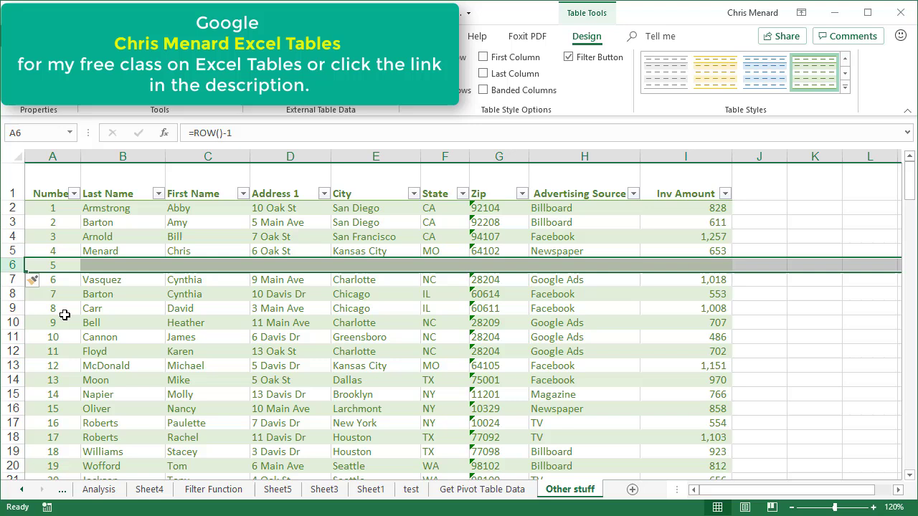
{"action": "left_click", "coordinate": [96, 266]}
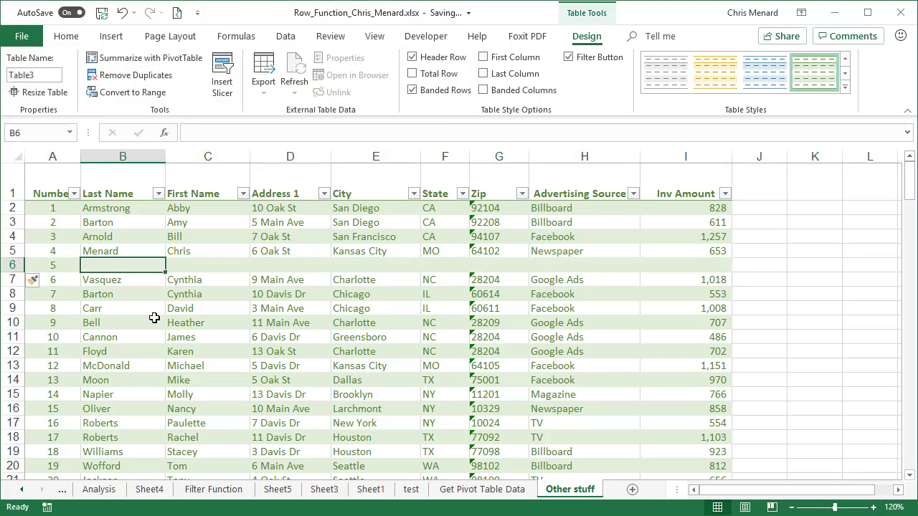